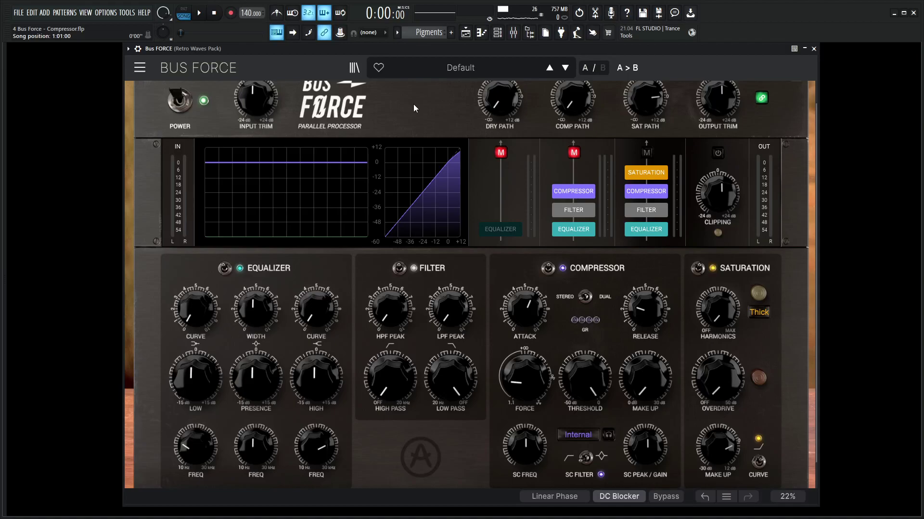
# Open the plugin's preset and options menu, then close it again
pyautogui.click(140, 67)
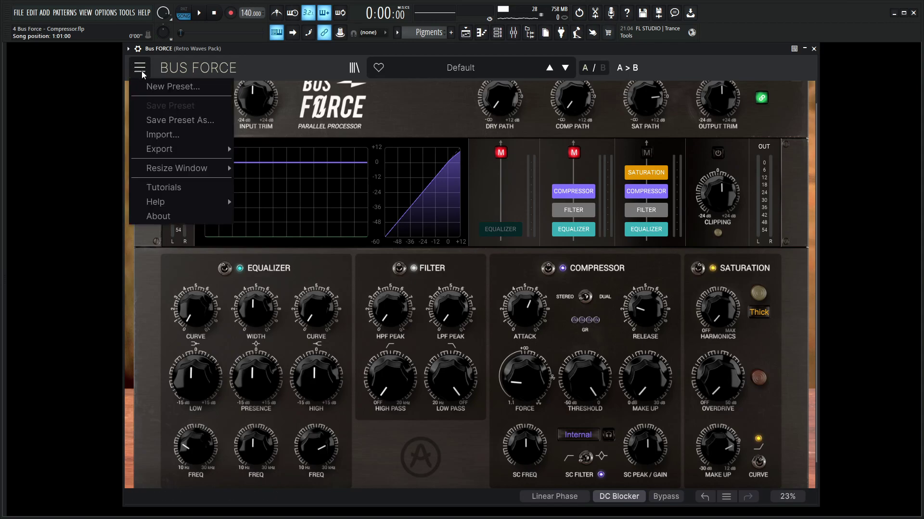
pyautogui.click(139, 67)
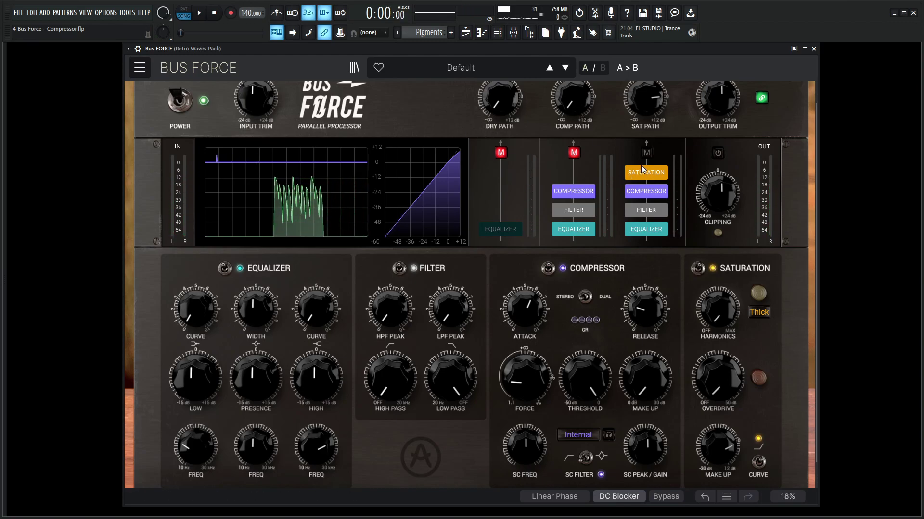
# Mute the saturation path and unmute the compressor path, resetting its level to 0 dB
pyautogui.click(647, 153)
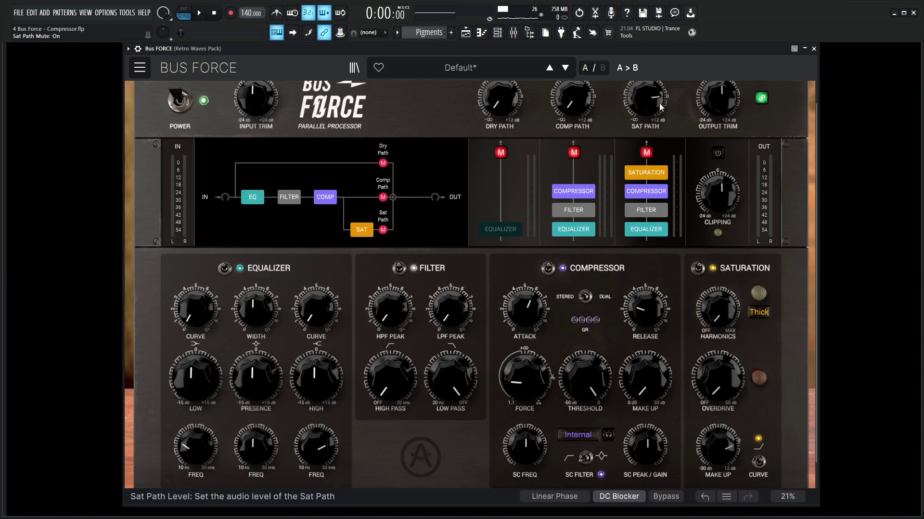
pyautogui.moveTo(654, 107)
pyautogui.click(573, 152)
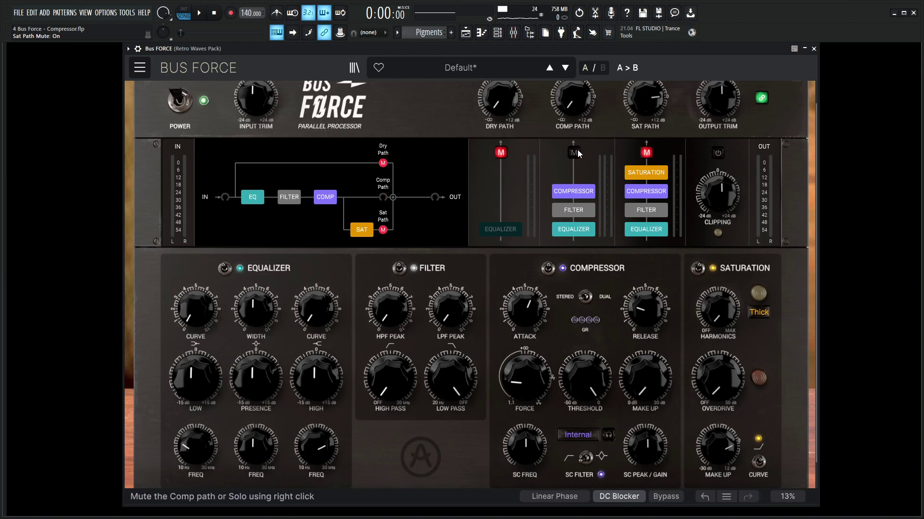
pyautogui.press('space')
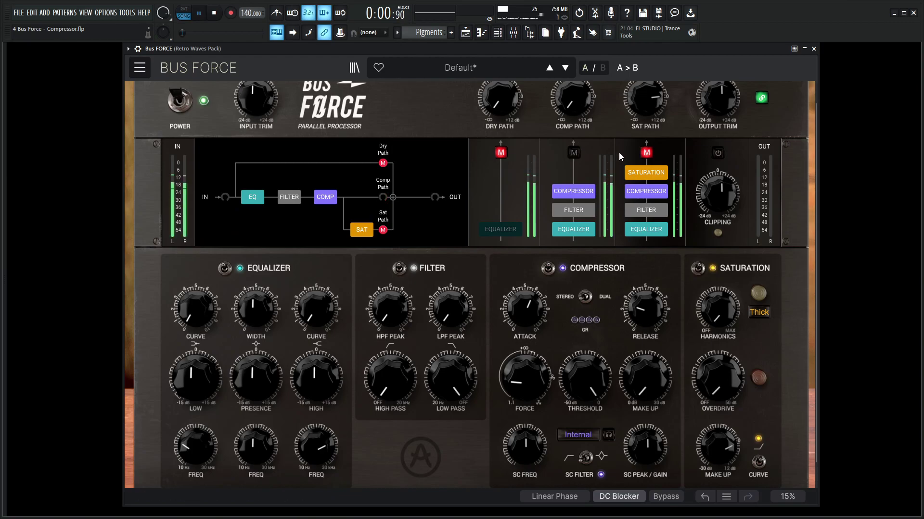
pyautogui.doubleClick(583, 107)
pyautogui.press('space')
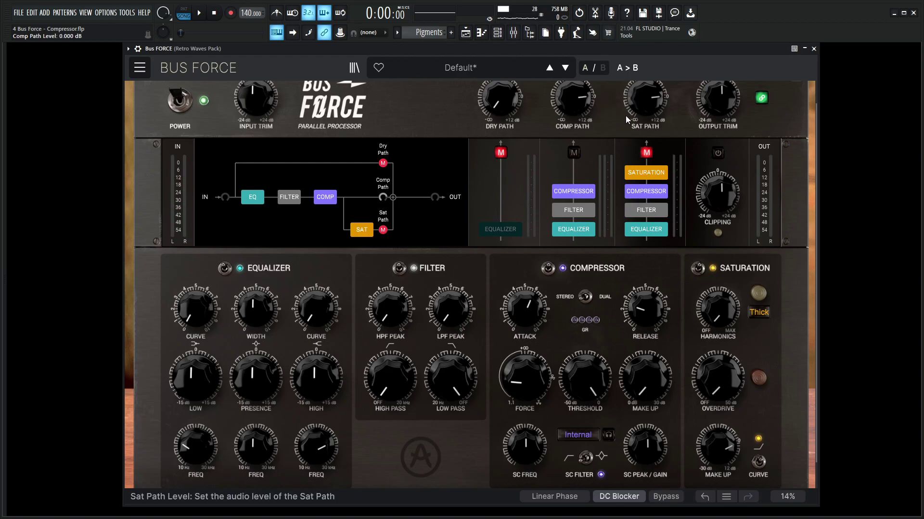
# Take the EQ and filter out of the compressor and saturation paths, then audition the result
pyautogui.moveTo(627, 119)
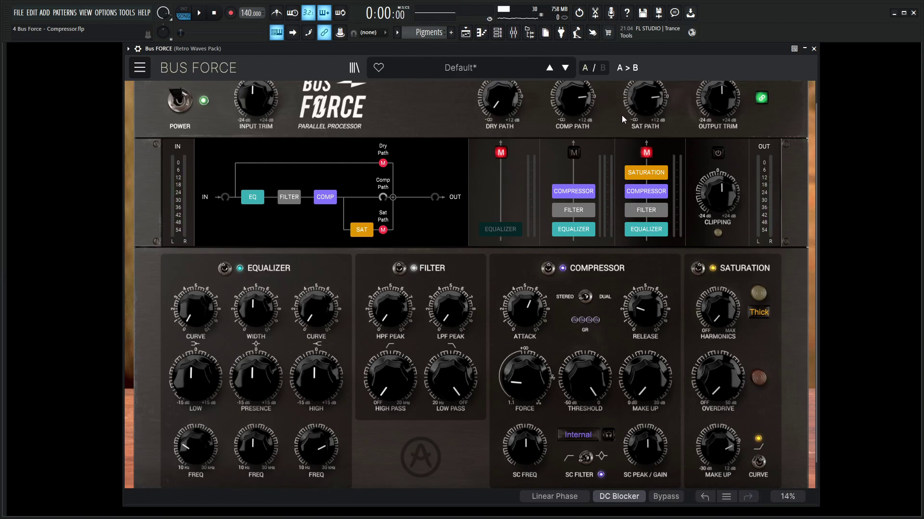
pyautogui.click(578, 229)
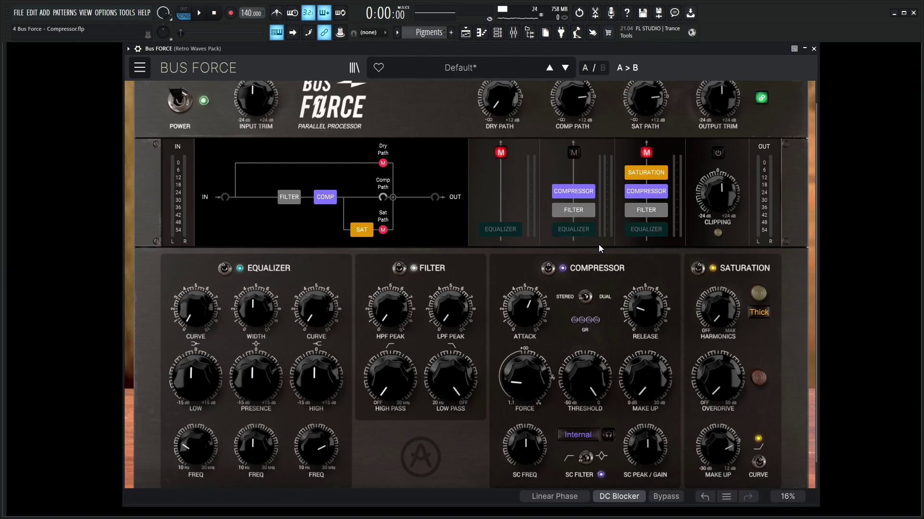
pyautogui.click(579, 214)
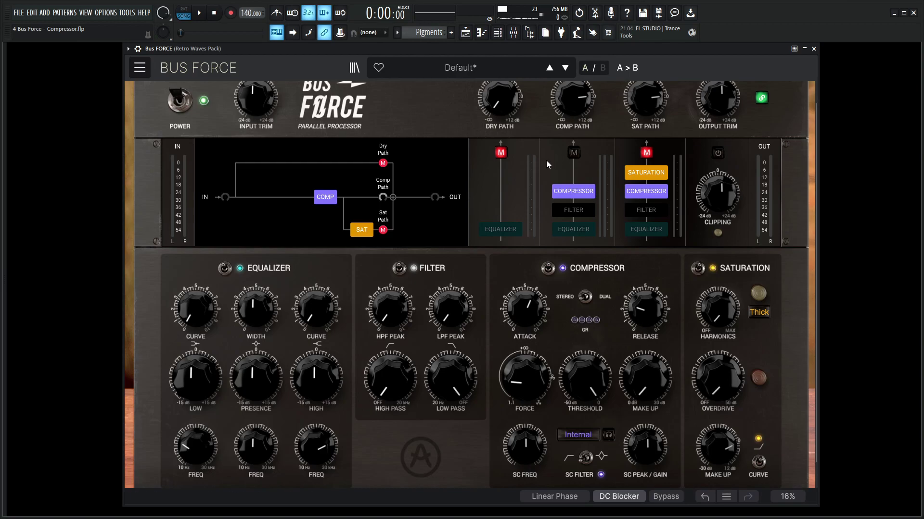
pyautogui.press('space')
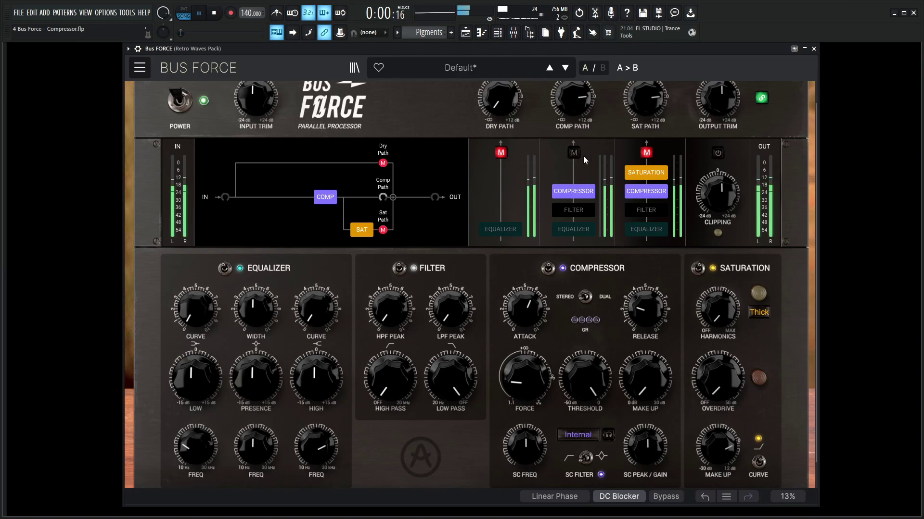
pyautogui.press('space')
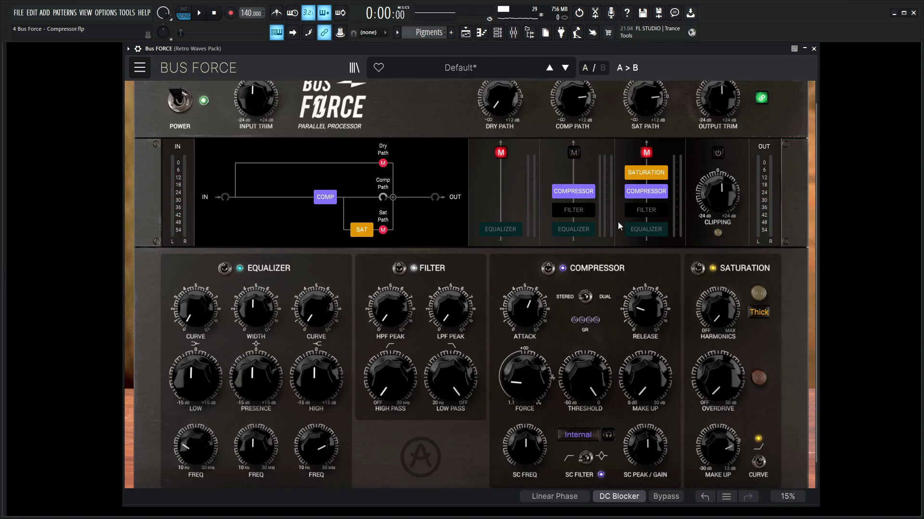
pyautogui.press('space')
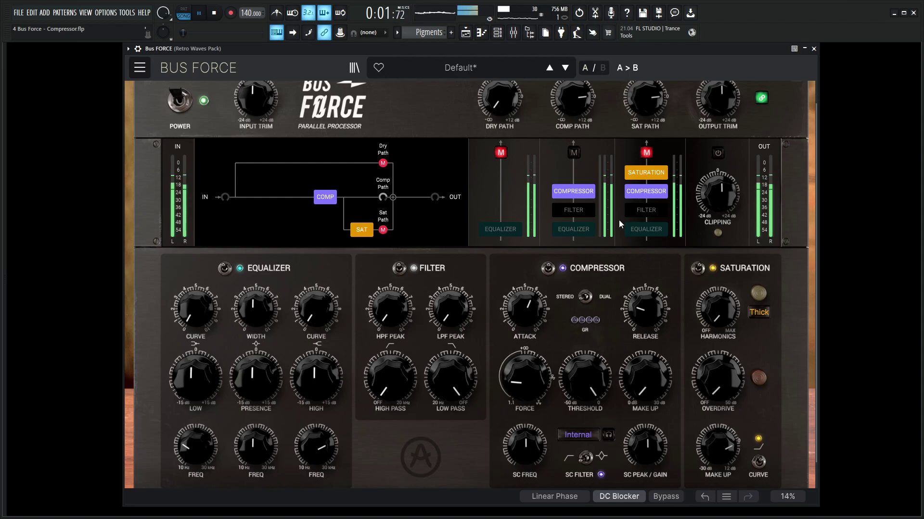
# Stop playback and inspect the Force, Make Up, Attack and Release knob values
pyautogui.press('space')
pyautogui.scroll(-1, 677, 268)
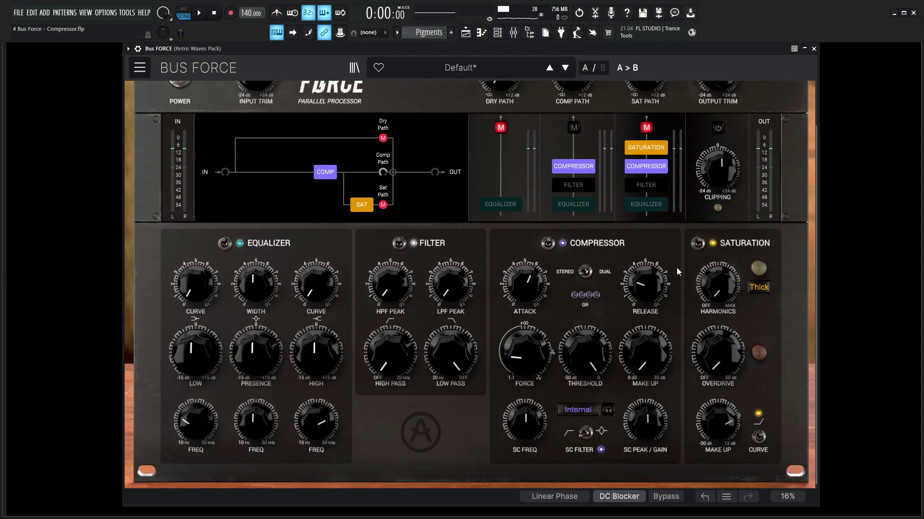
pyautogui.scroll(-1, 677, 267)
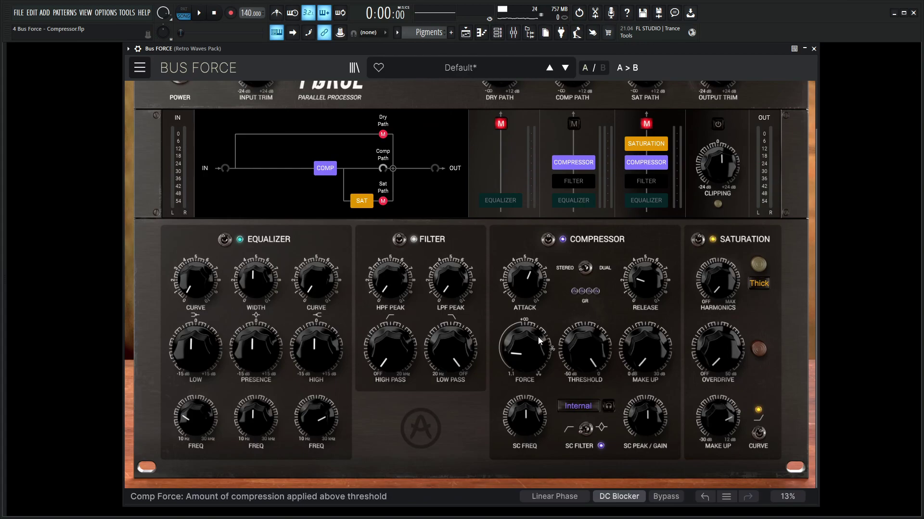
pyautogui.moveTo(531, 356)
pyautogui.moveTo(651, 365)
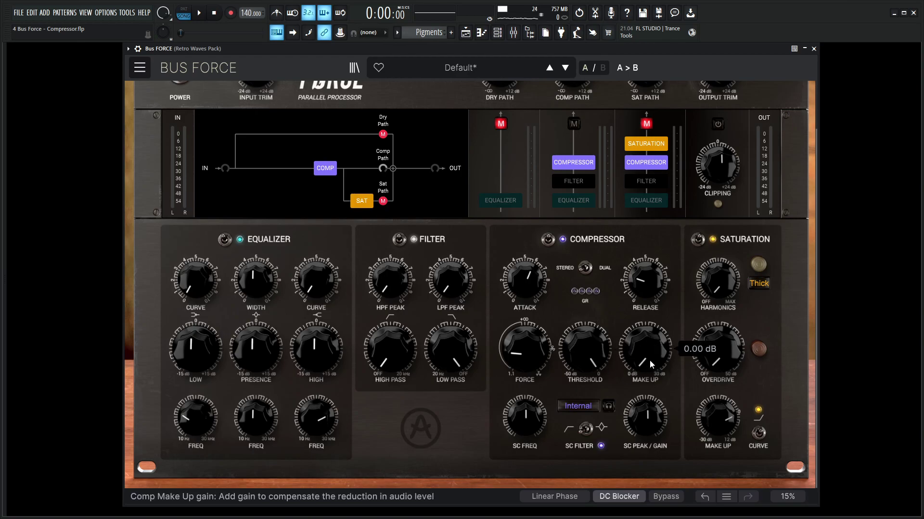
pyautogui.moveTo(529, 285)
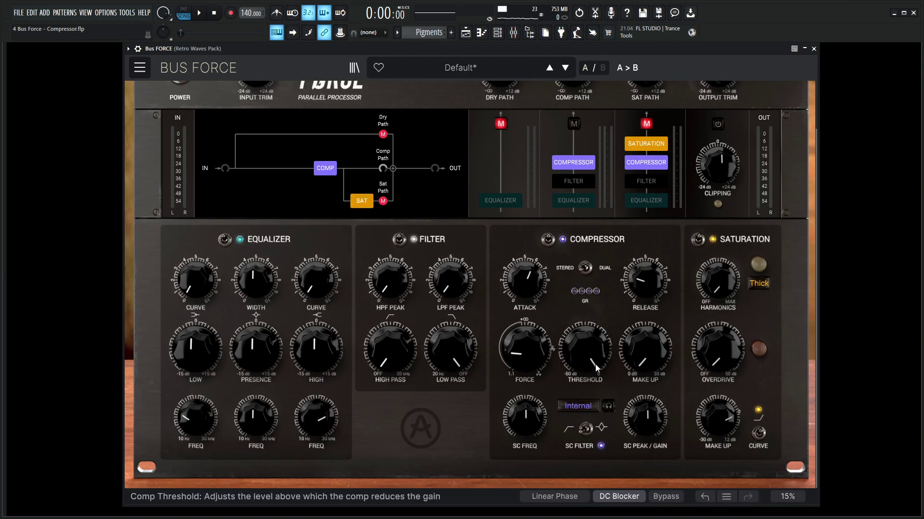
pyautogui.moveTo(652, 290)
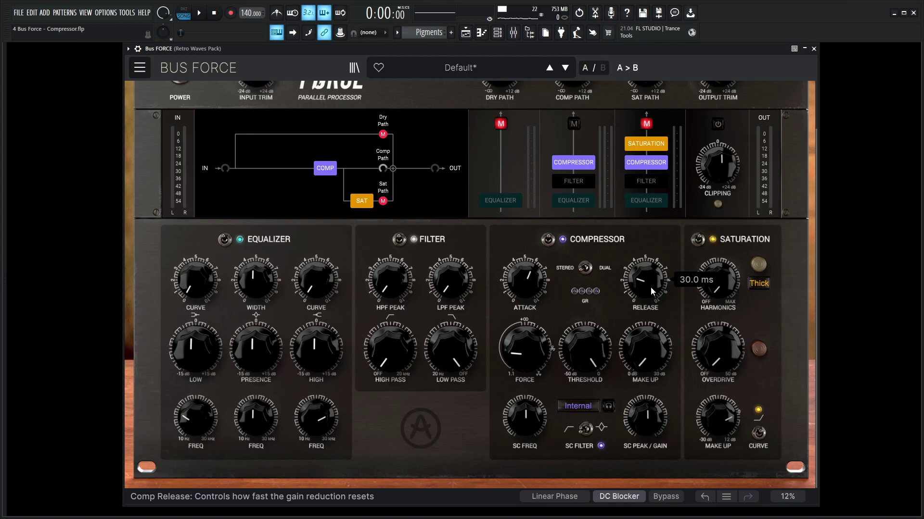
# Audition the compressor, then switch the display to the gain-reduction and transfer-curve graph
pyautogui.press('space')
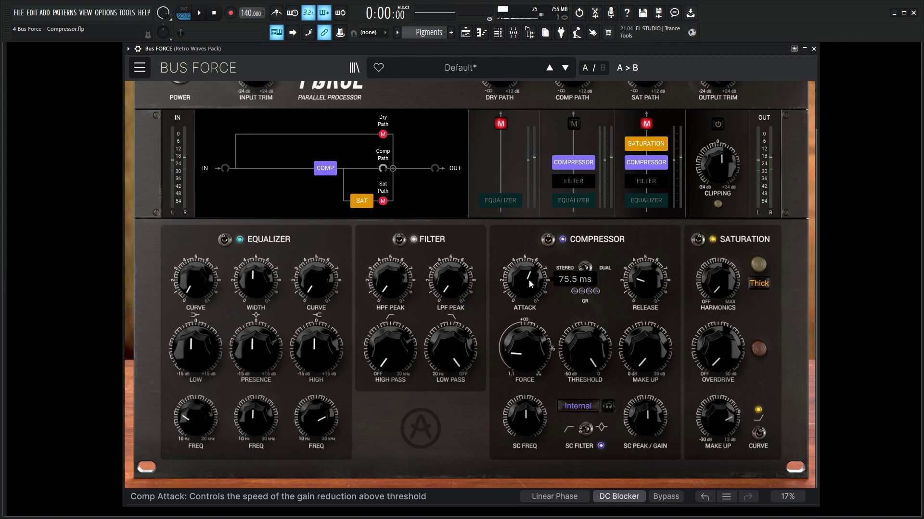
pyautogui.press('space')
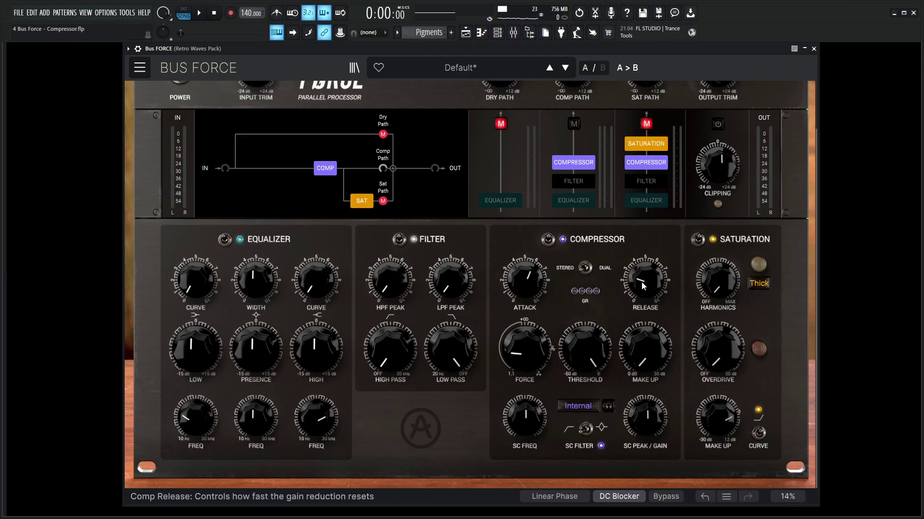
pyautogui.press('space')
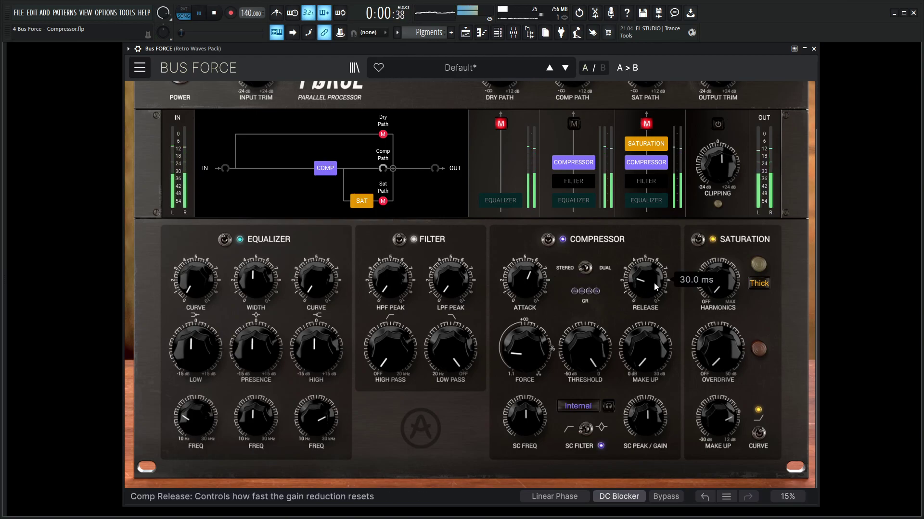
pyautogui.press('space')
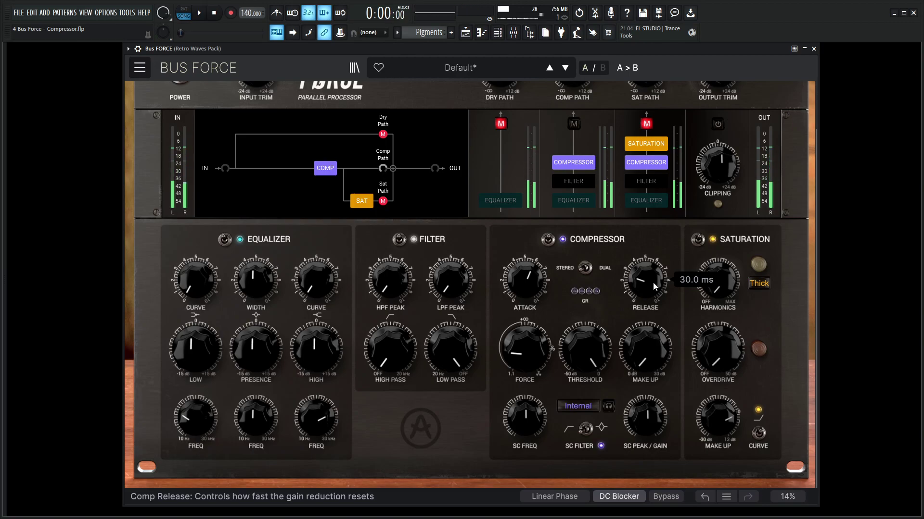
pyautogui.click(588, 355)
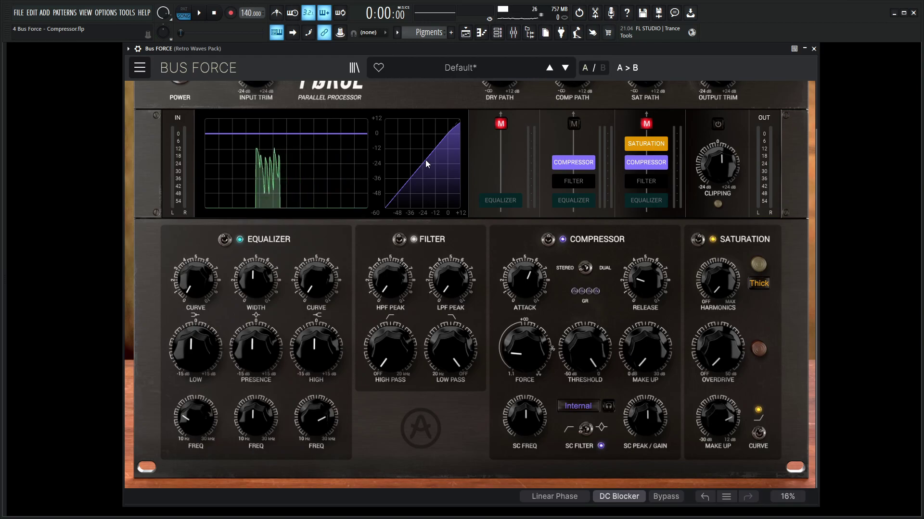
# Try a lower Threshold, then reset it to 0 dB with Force at minimum and audition
pyautogui.press('space')
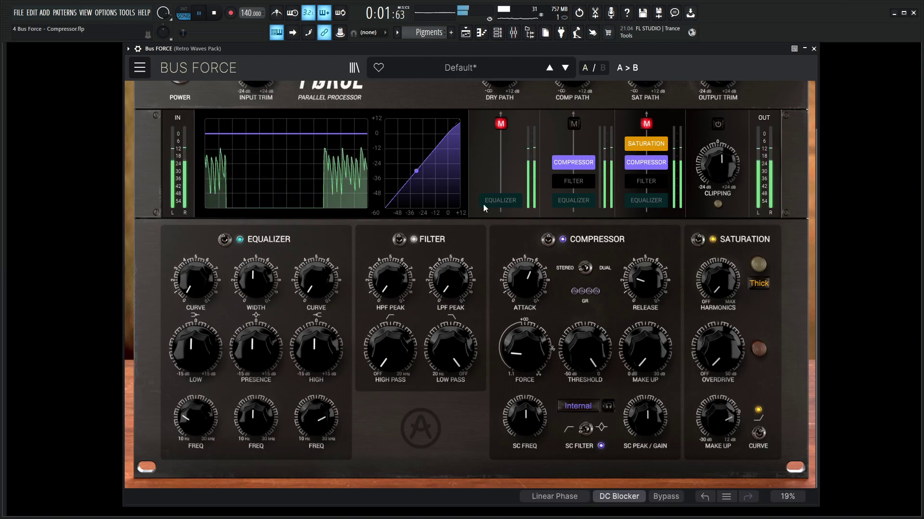
pyautogui.press('space')
pyautogui.moveTo(426, 164); pyautogui.dragTo(450, 165)
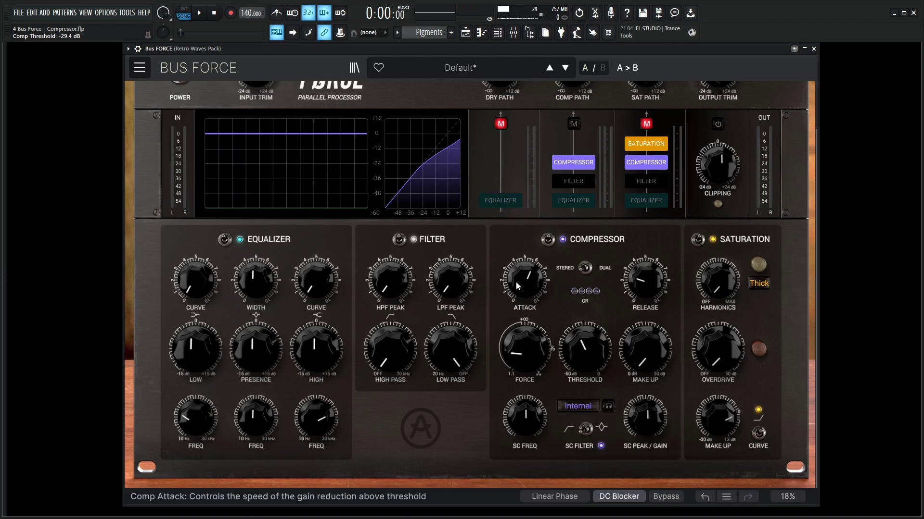
pyautogui.doubleClick(584, 348)
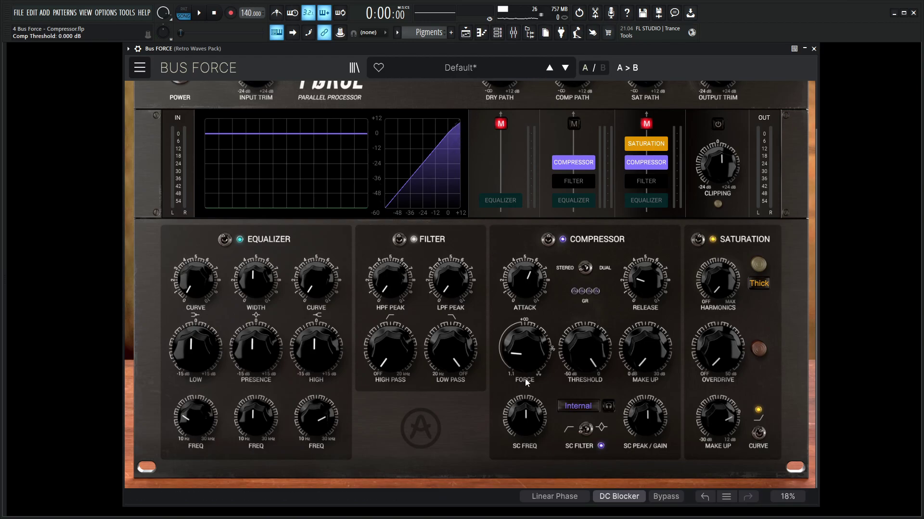
pyautogui.scroll(-4, 526, 380)
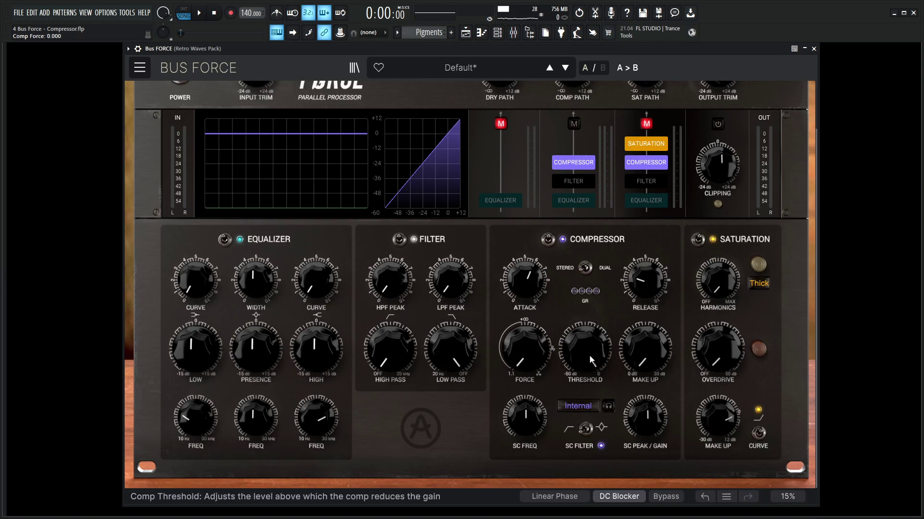
pyautogui.scroll(5, 591, 361)
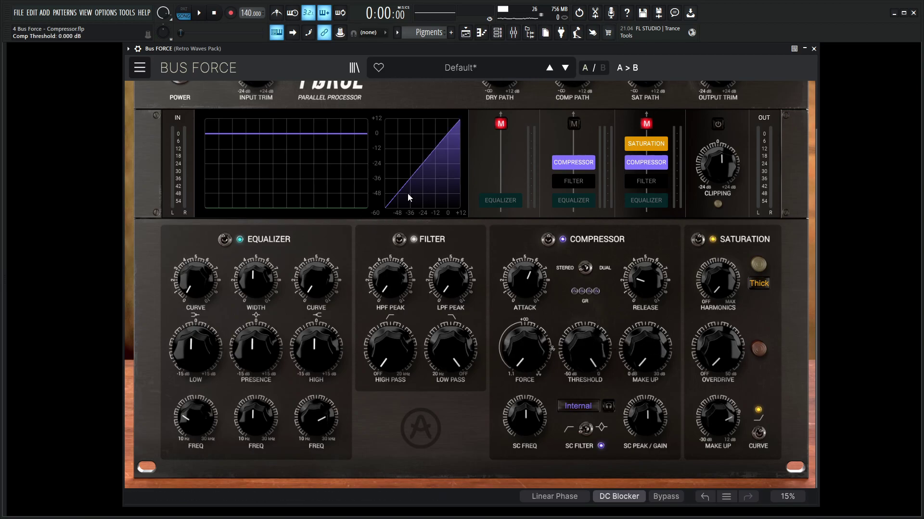
pyautogui.press('space')
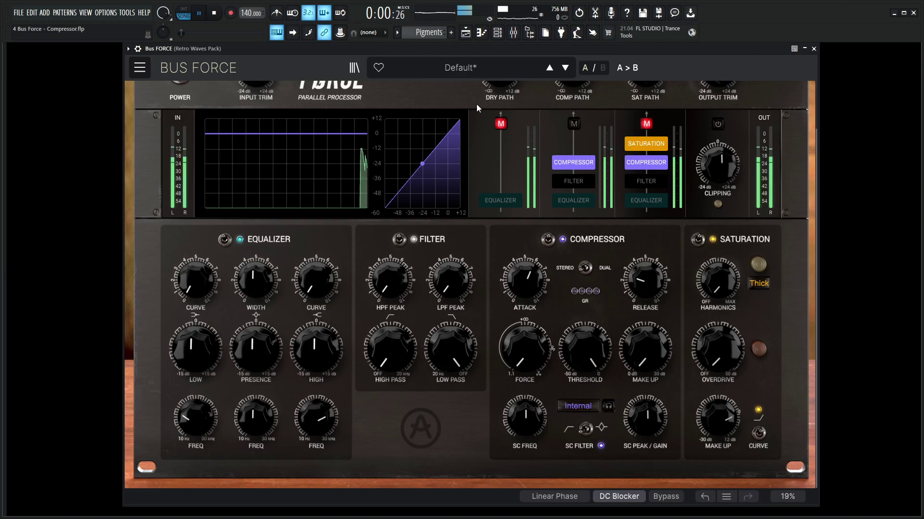
pyautogui.press('space')
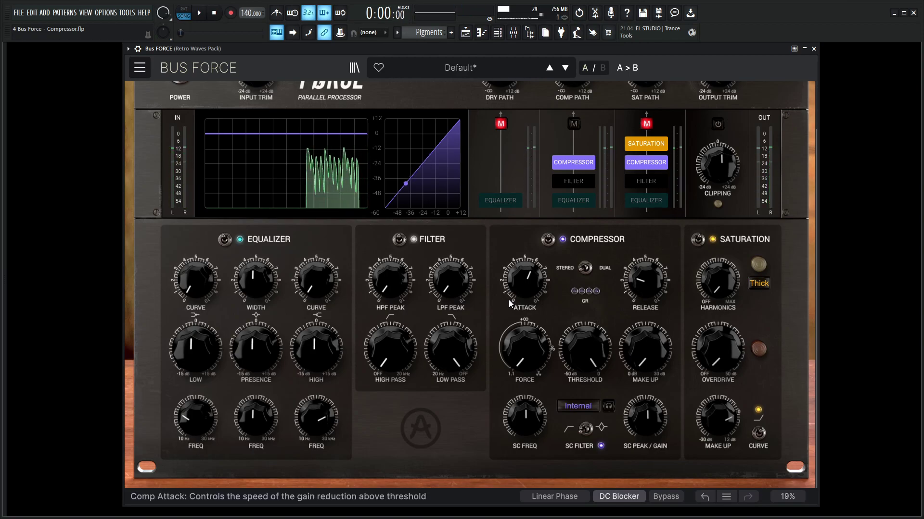
# Raise Force to 3.12 and bring the Threshold down to about -30 dB while auditioning
pyautogui.moveTo(525, 349); pyautogui.dragTo(524, 326)
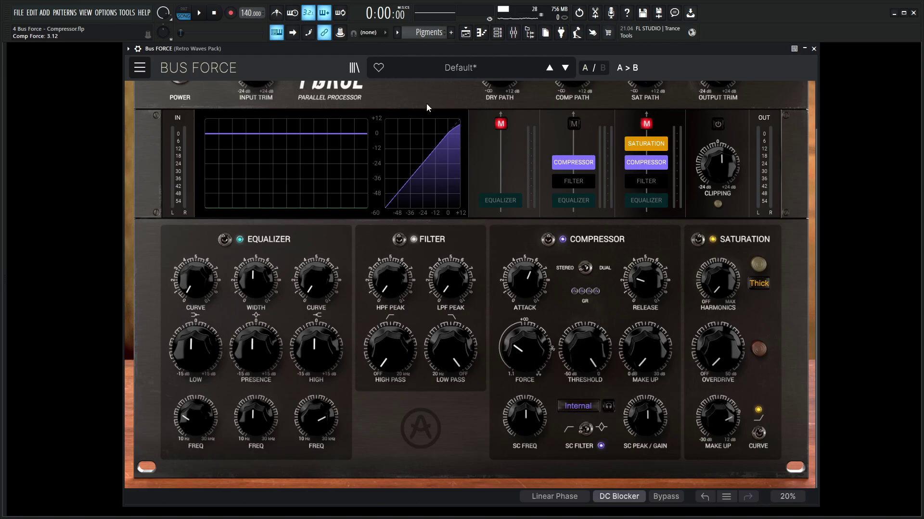
pyautogui.moveTo(605, 364); pyautogui.dragTo(605, 421)
pyautogui.press('space')
pyautogui.press('space')
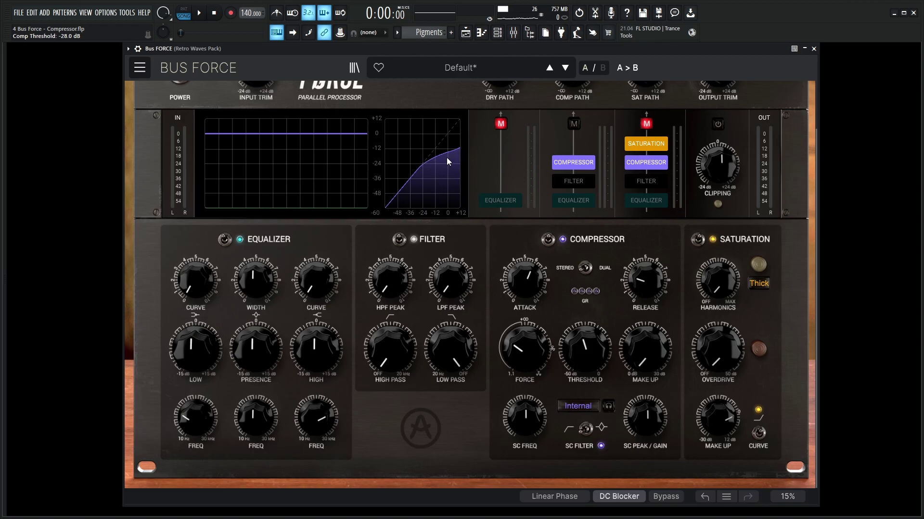
pyautogui.press('space')
pyautogui.moveTo(584, 347)
pyautogui.mouseDown()
pyautogui.moveTo(585, 365)
pyautogui.moveTo(585, 356)
pyautogui.mouseUp()
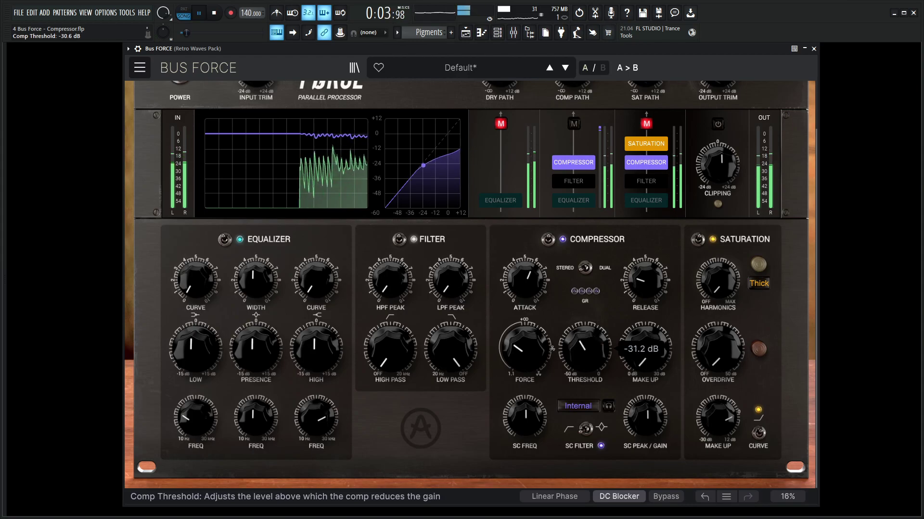
pyautogui.press('space')
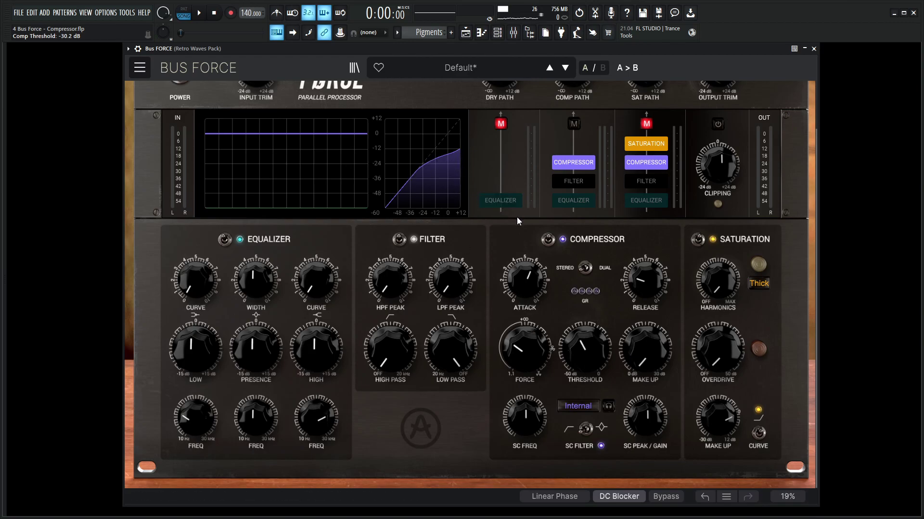
# Push compression Force up through 4.6 and 7.6 to its maximum 10.0, then adjust Threshold
pyautogui.moveTo(525, 350); pyautogui.dragTo(524, 334)
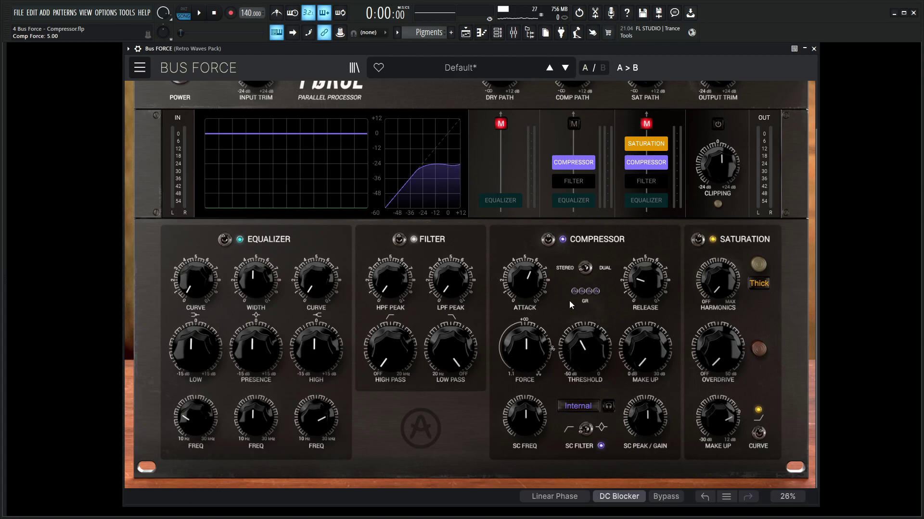
pyautogui.moveTo(524, 346); pyautogui.dragTo(524, 306)
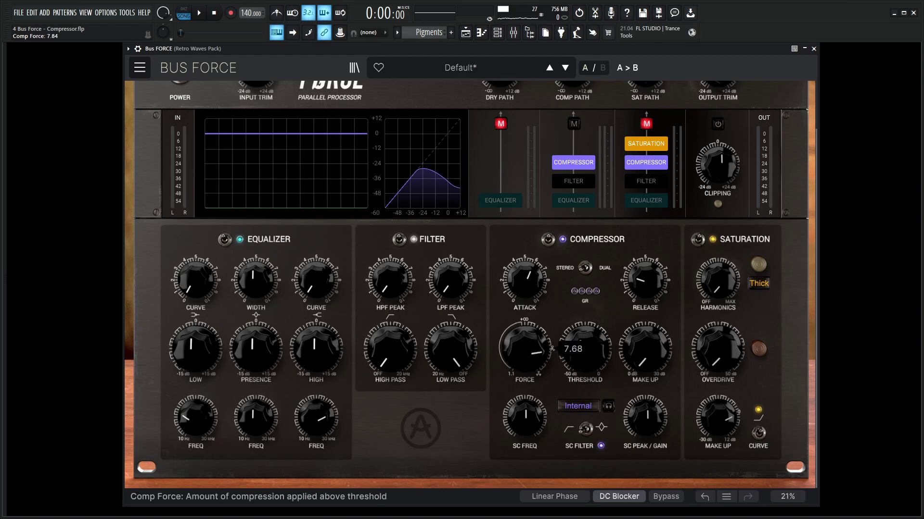
pyautogui.scroll(5, 525, 351)
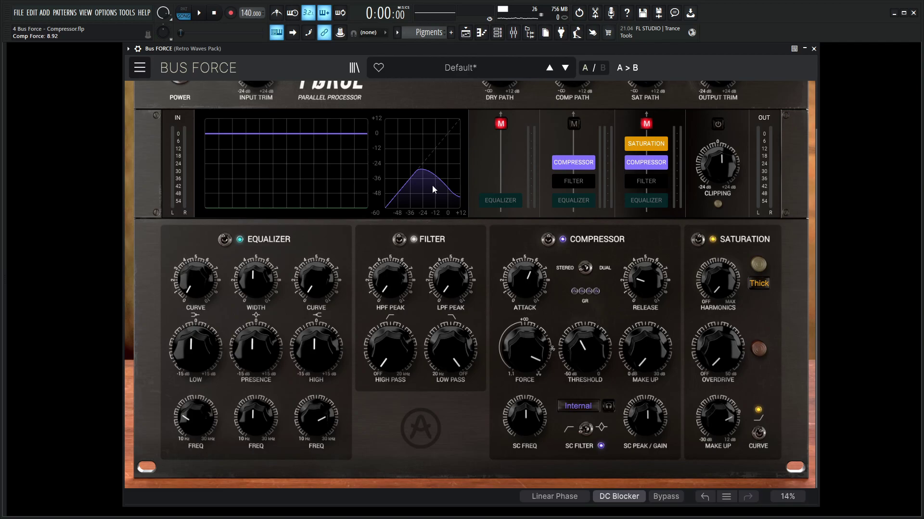
pyautogui.moveTo(517, 330)
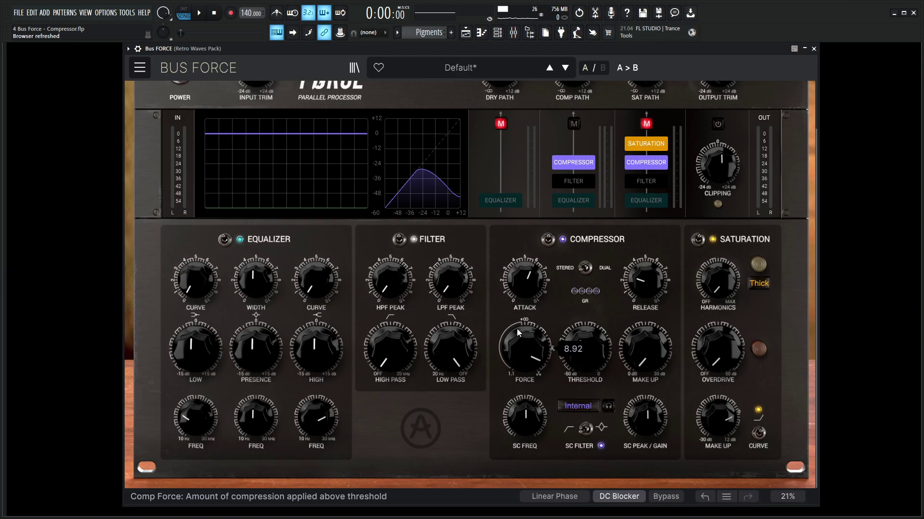
pyautogui.moveTo(517, 329); pyautogui.dragTo(517, 317)
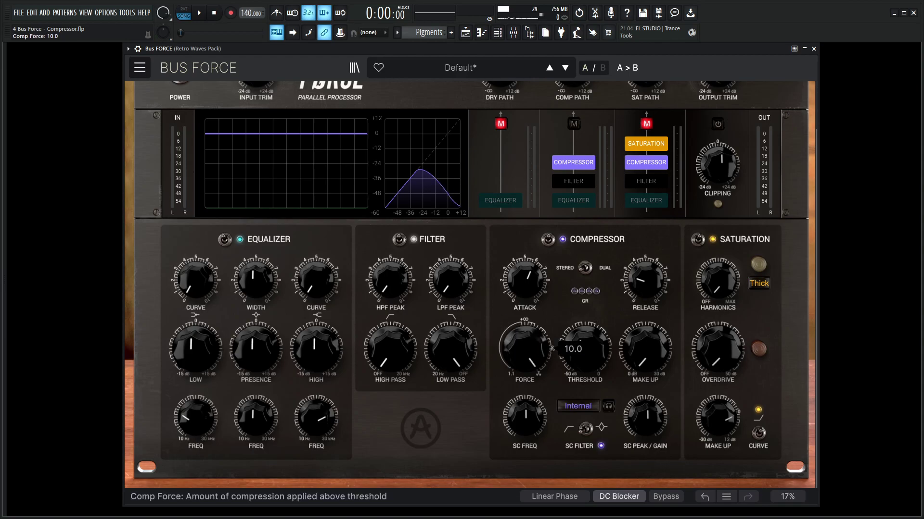
pyautogui.moveTo(524, 348)
pyautogui.moveTo(585, 348)
pyautogui.mouseDown()
pyautogui.moveTo(584, 336)
pyautogui.moveTo(589, 353)
pyautogui.mouseUp()
# Audition the heavier compression and lower the Threshold to about -43.6 dB
pyautogui.press('space')
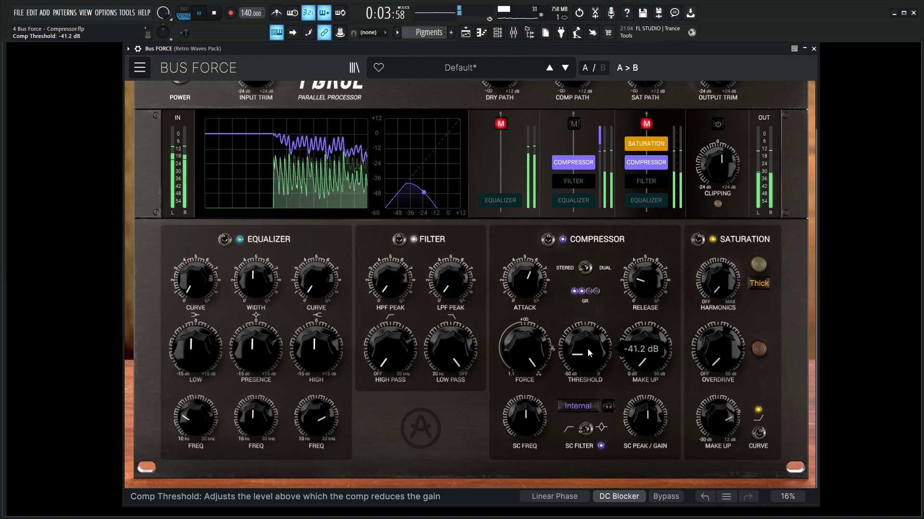
pyautogui.press('space')
pyautogui.scroll(5, 588, 353)
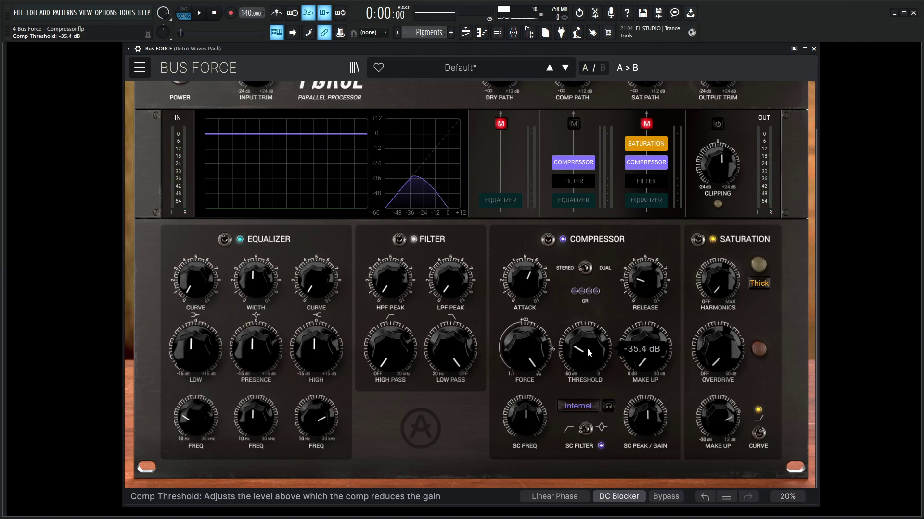
pyautogui.press('space')
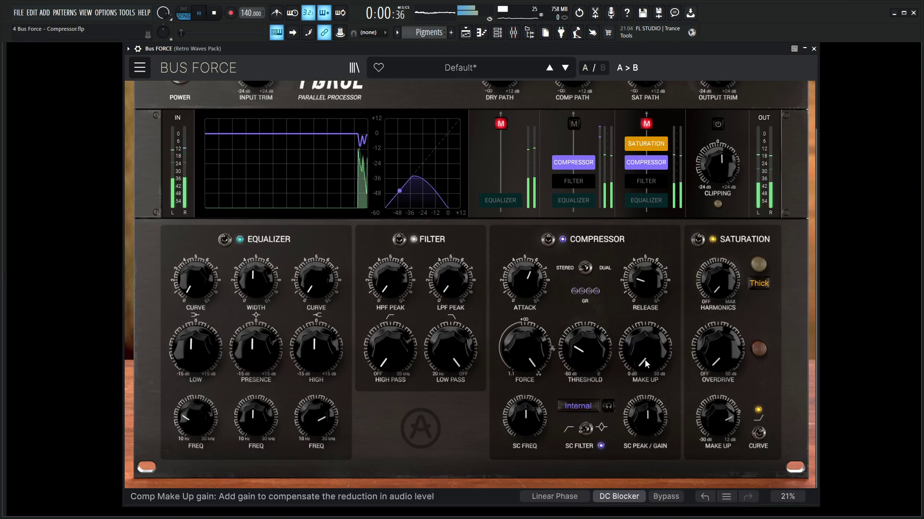
pyautogui.moveTo(587, 353); pyautogui.dragTo(587, 361)
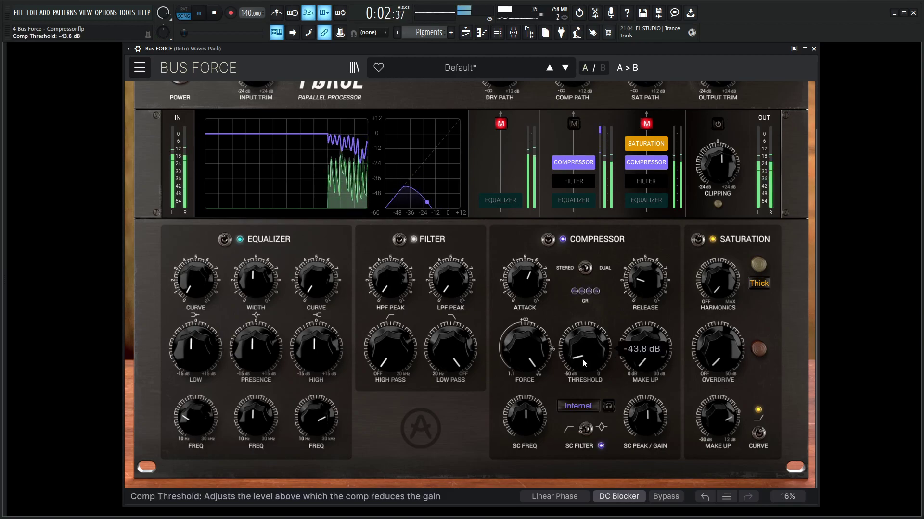
pyautogui.press('space')
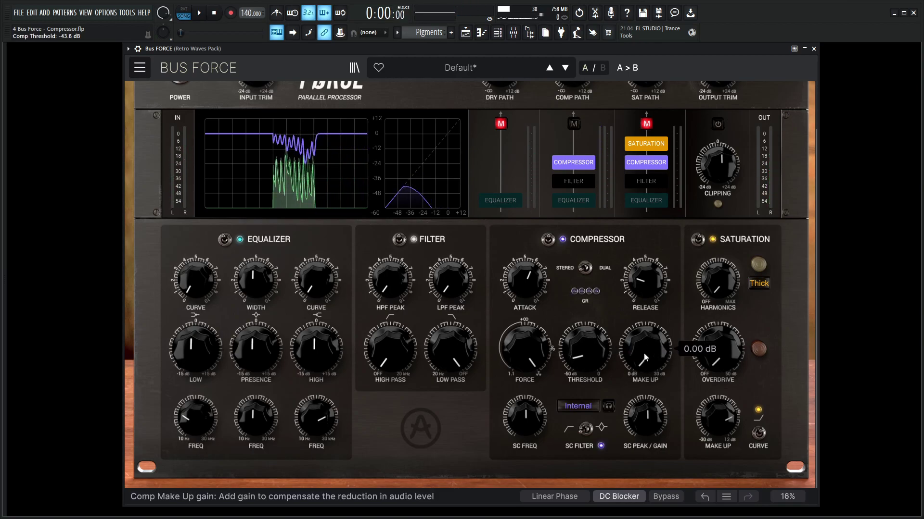
# Raise the make-up gain to about 13.6 dB to restore lost level during playback
pyautogui.press('space')
pyautogui.moveTo(645, 357); pyautogui.dragTo(645, 291)
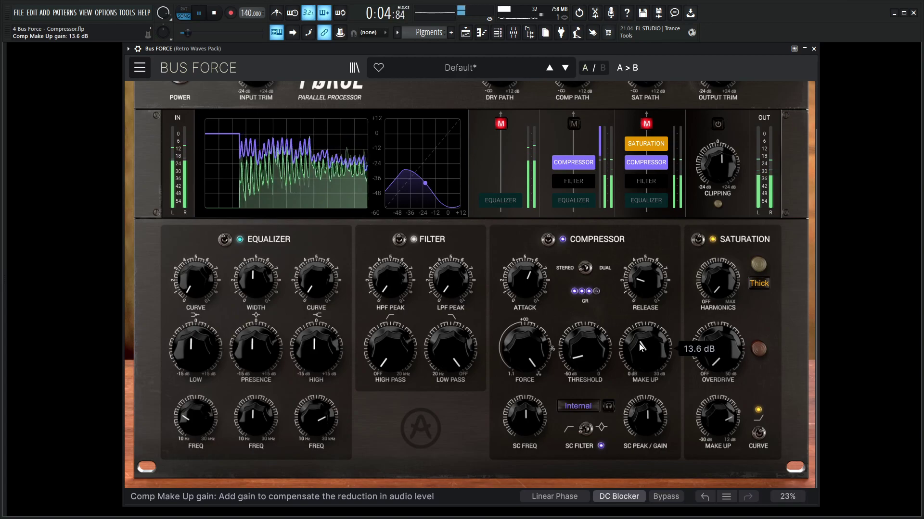
pyautogui.press('space')
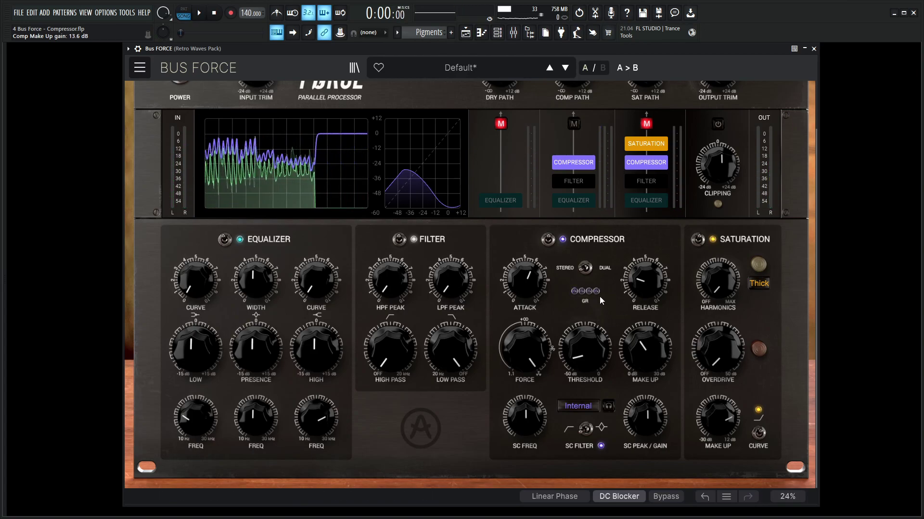
pyautogui.press('space')
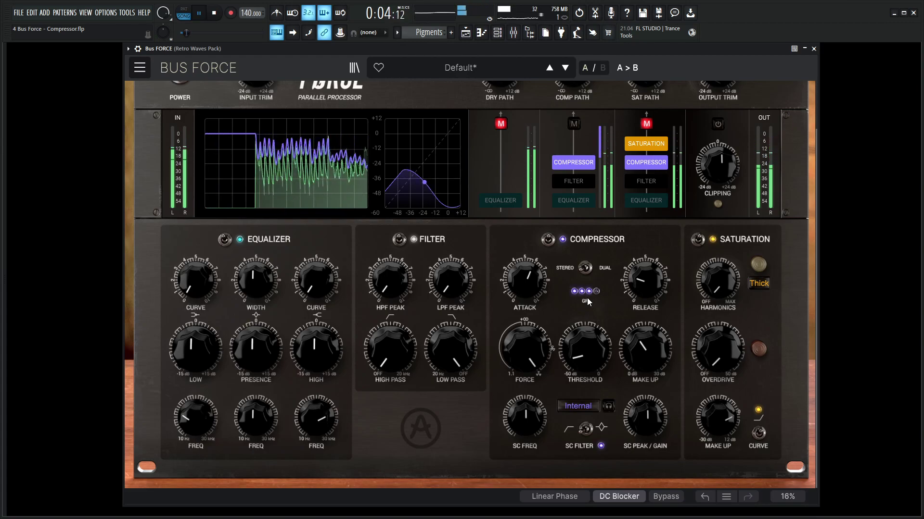
# Lower Force to about 3.84, try Dual mode, then return the compressor to Stereo
pyautogui.press('space')
pyautogui.moveTo(593, 351)
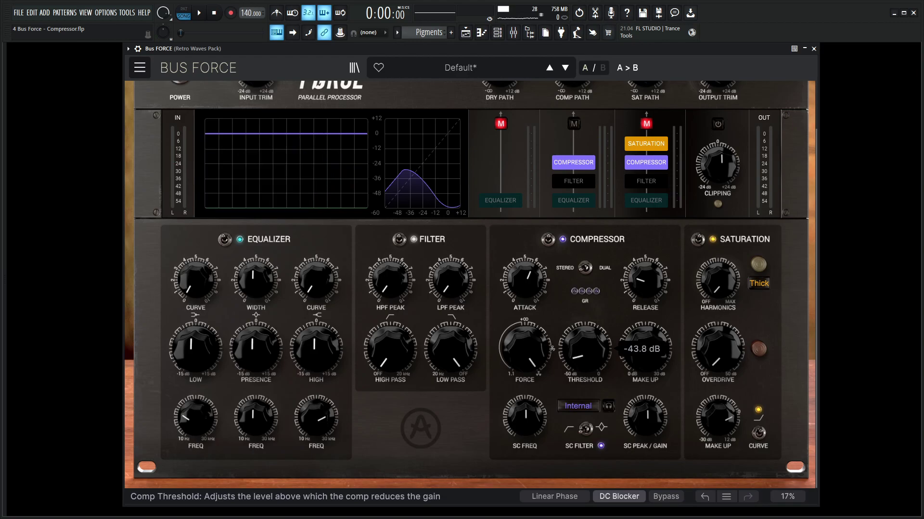
pyautogui.moveTo(524, 358); pyautogui.dragTo(524, 345)
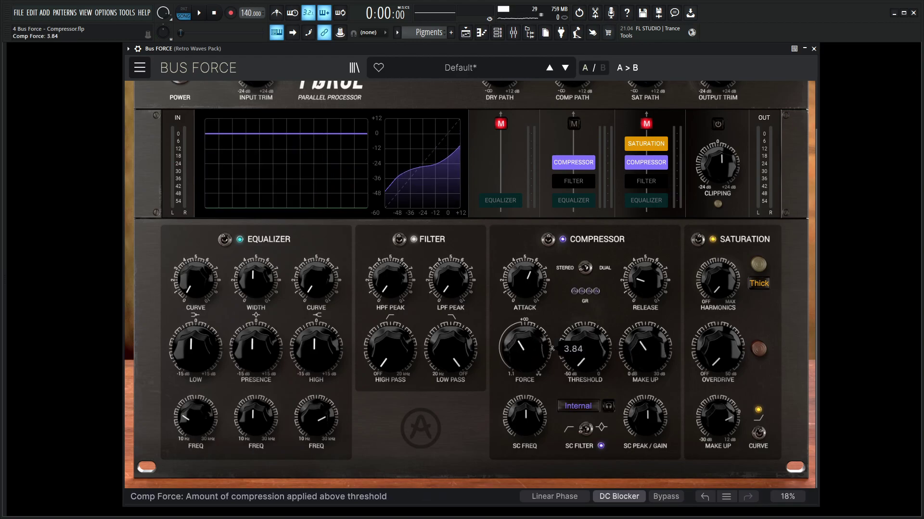
pyautogui.click(586, 271)
pyautogui.click(586, 273)
# Lower Force to about 3.20 and turn the make-up gain back to 0 dB during playback
pyautogui.press('space')
pyautogui.moveTo(525, 346); pyautogui.dragTo(525, 353)
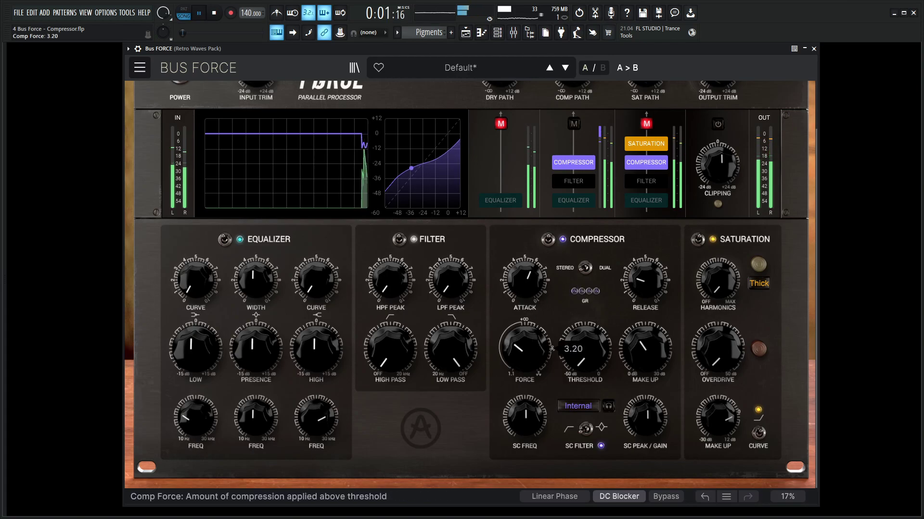
pyautogui.moveTo(642, 335); pyautogui.dragTo(647, 361)
pyautogui.press('space')
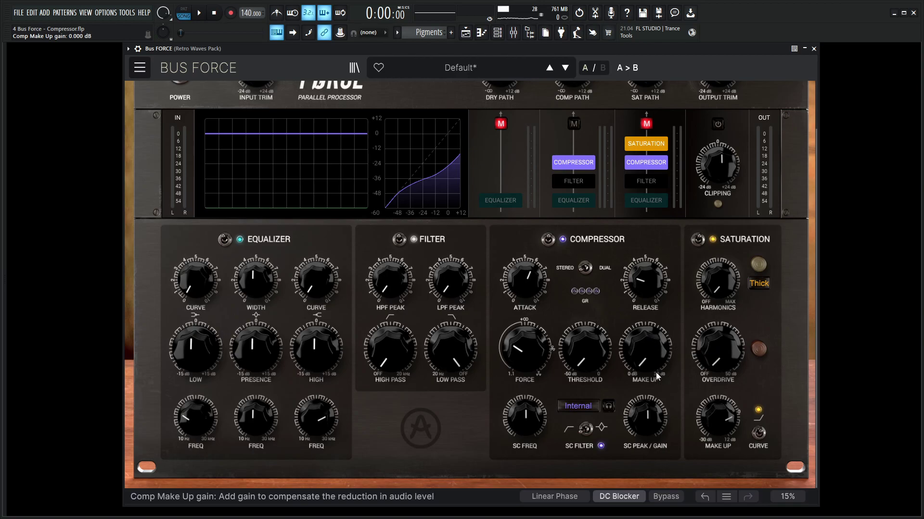
# Try the Threshold near -46 dB, then settle it at about -28 dB
pyautogui.press('space')
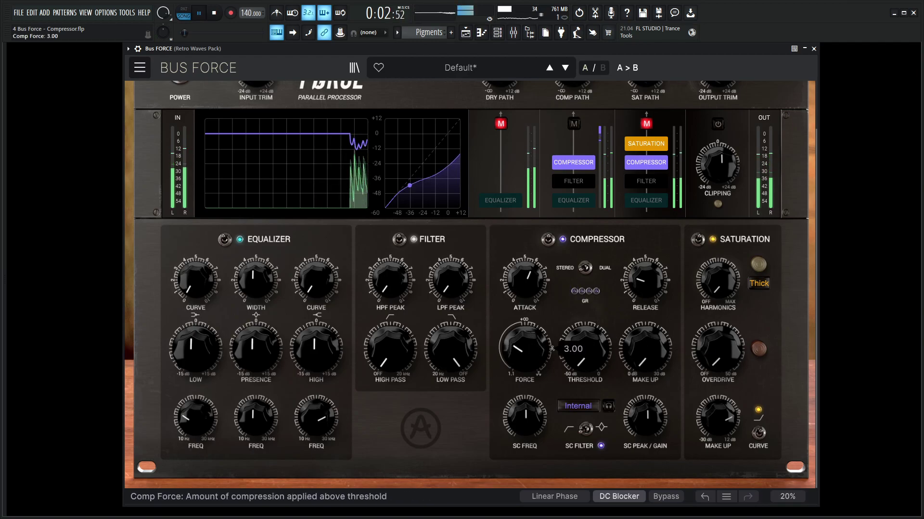
pyautogui.moveTo(585, 348)
pyautogui.mouseDown()
pyautogui.moveTo(584, 335)
pyautogui.moveTo(596, 357)
pyautogui.mouseUp()
pyautogui.press('space')
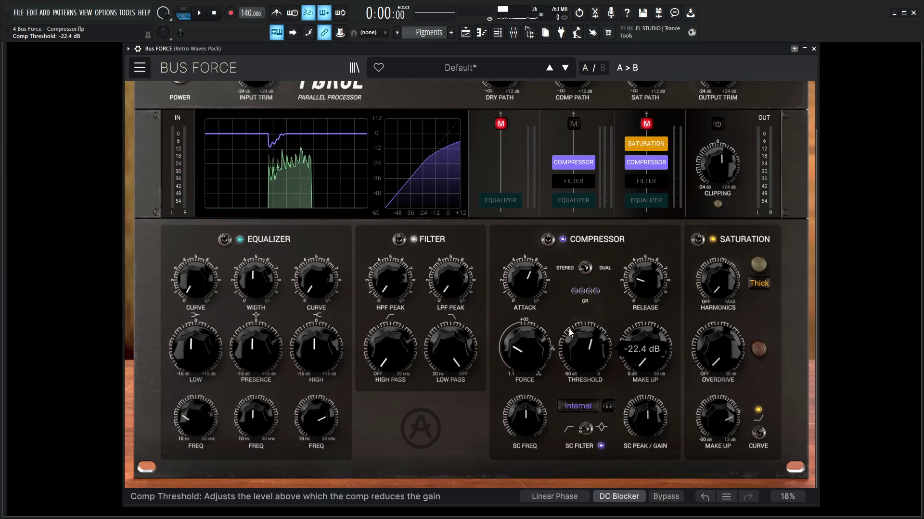
pyautogui.moveTo(525, 349)
pyautogui.scroll(1, 525, 349)
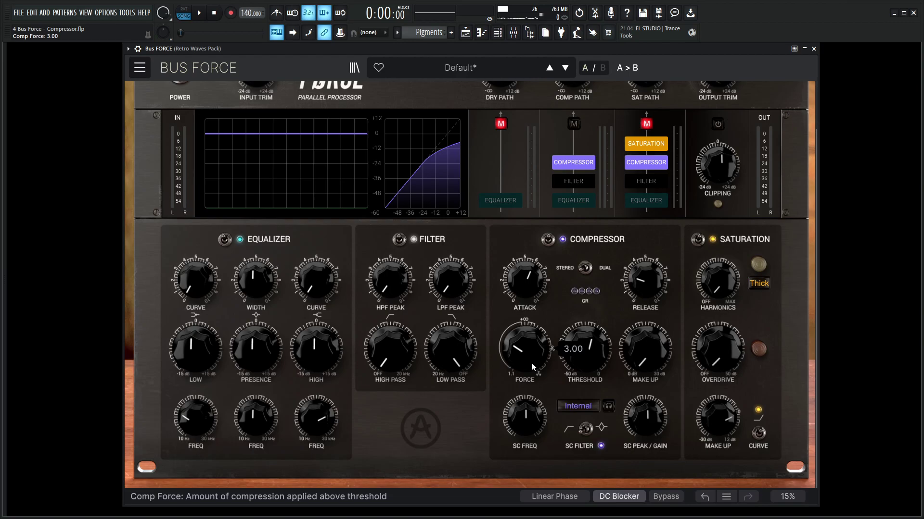
pyautogui.moveTo(585, 347)
pyautogui.mouseDown()
pyautogui.moveTo(585, 373)
pyautogui.moveTo(593, 358)
pyautogui.mouseUp()
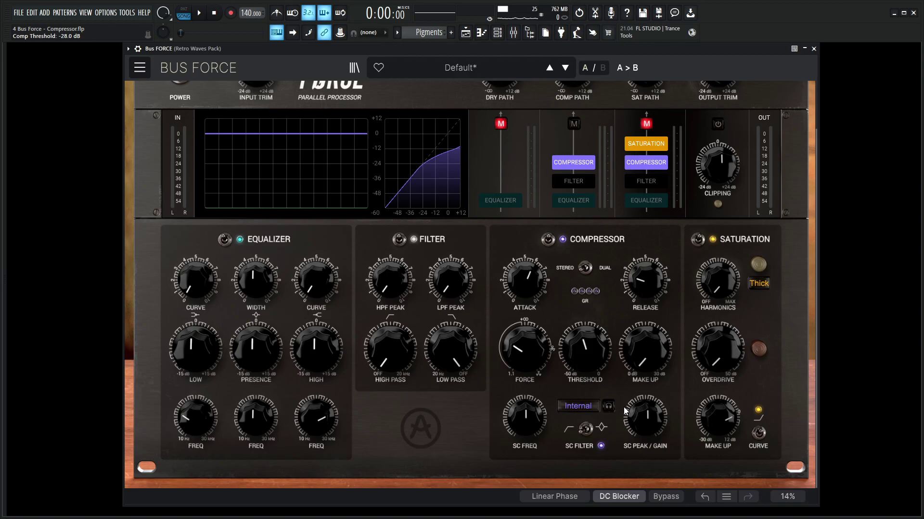
# Choose External instead of Internal in the compressor's SC source dropdown
pyautogui.click(572, 409)
pyautogui.click(583, 455)
# Route the Pigments mixer track into Retro Waves Pack with 'Sidechain to this track only'
pyautogui.press('F5')
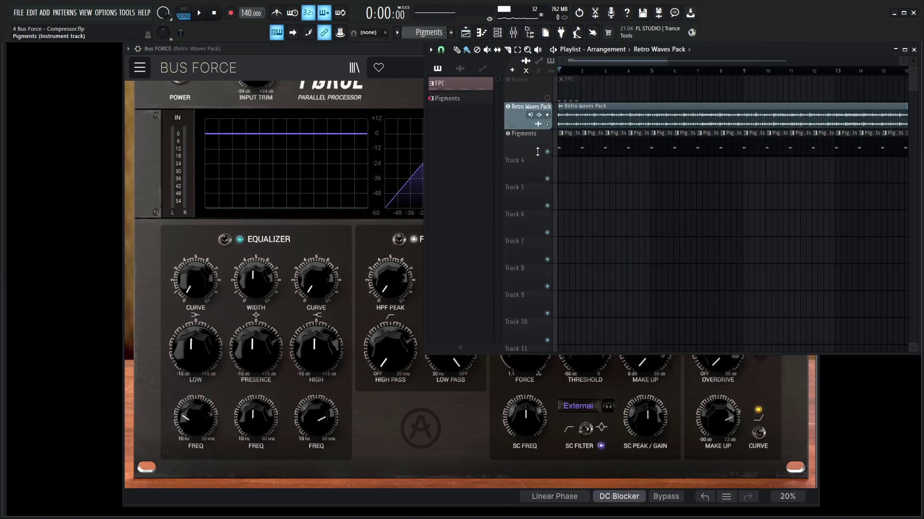
pyautogui.press('F9')
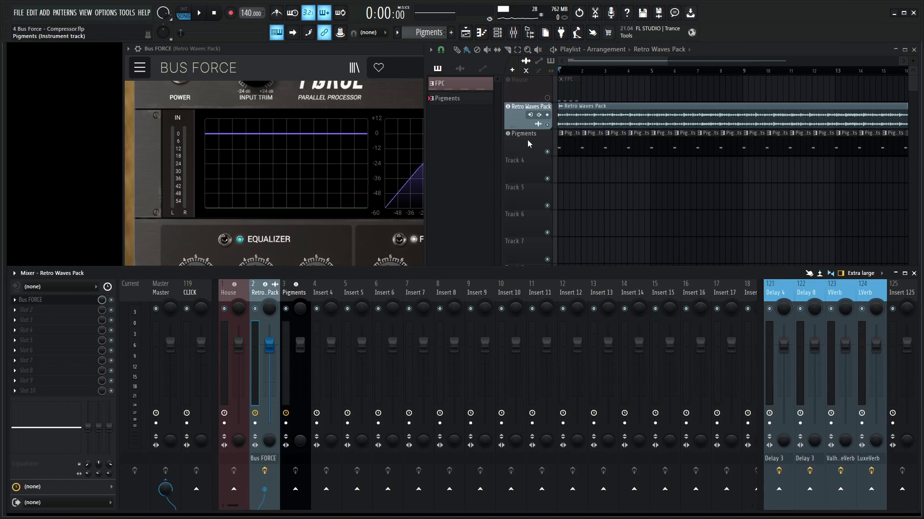
pyautogui.press('space')
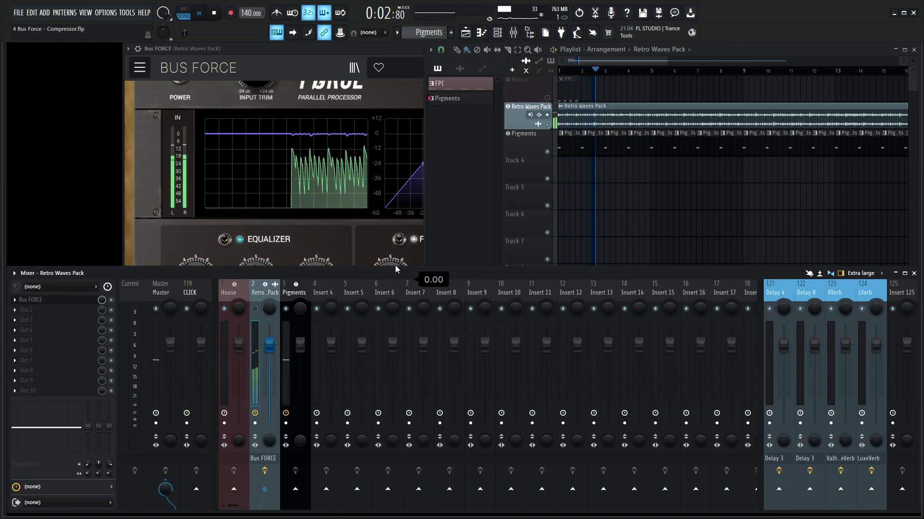
pyautogui.press('space')
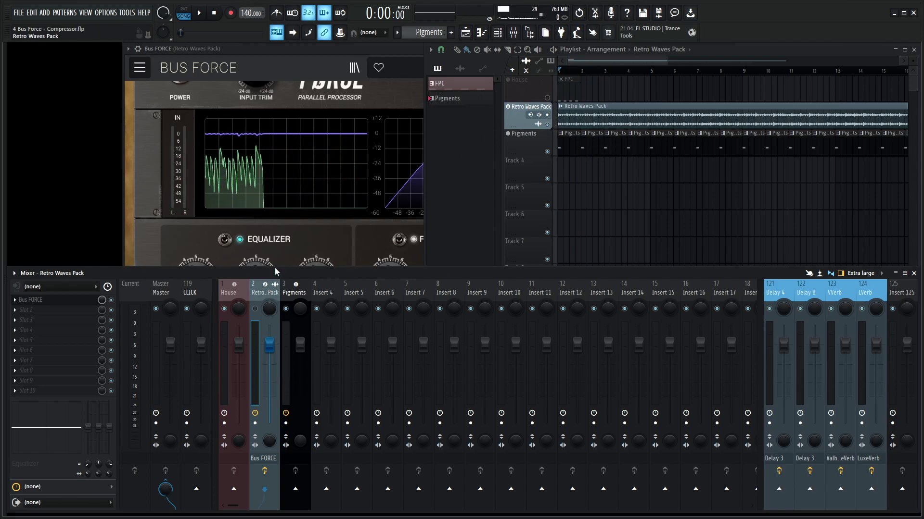
pyautogui.click(298, 292)
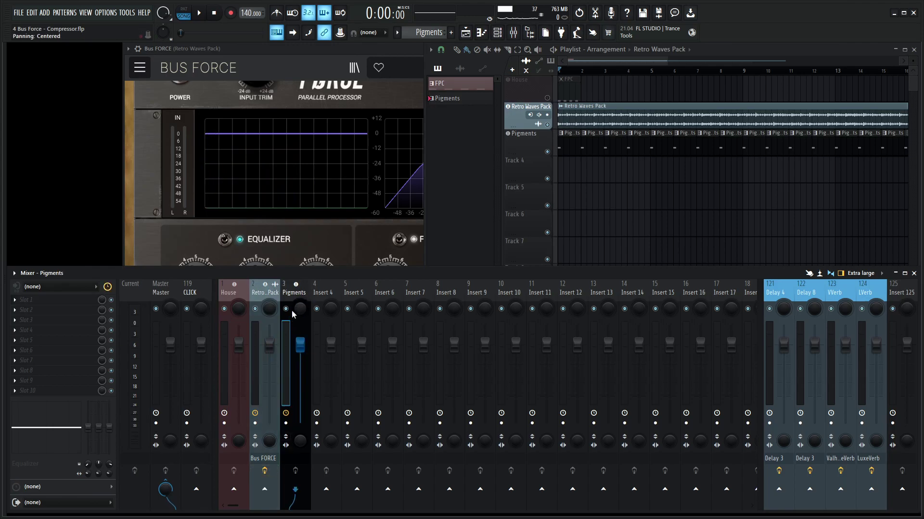
pyautogui.rightClick(266, 492)
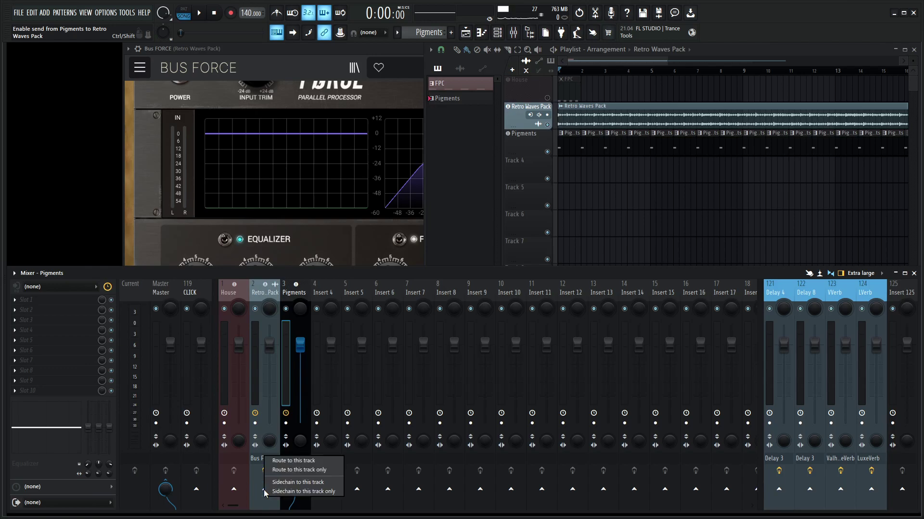
pyautogui.click(313, 492)
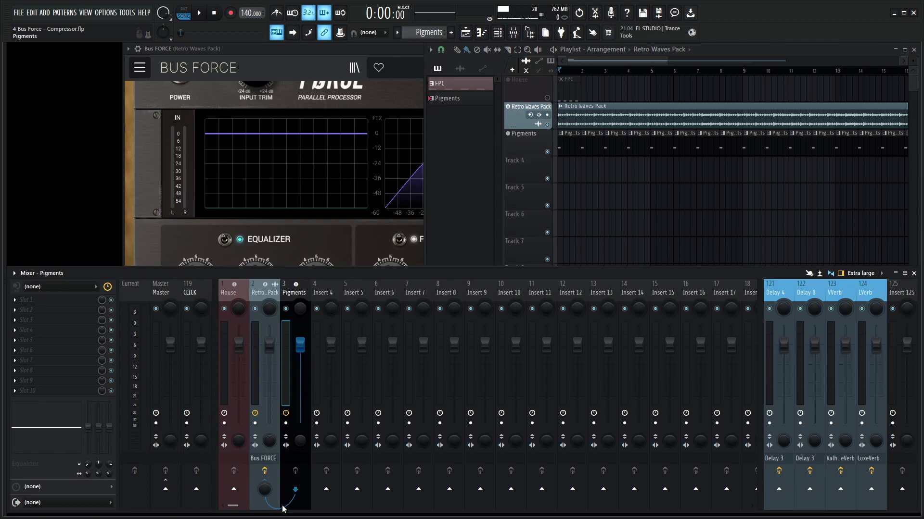
# Select the Retro Waves Pack mixer track and briefly play the song to hear Bus FORCE compressing
pyautogui.click(263, 293)
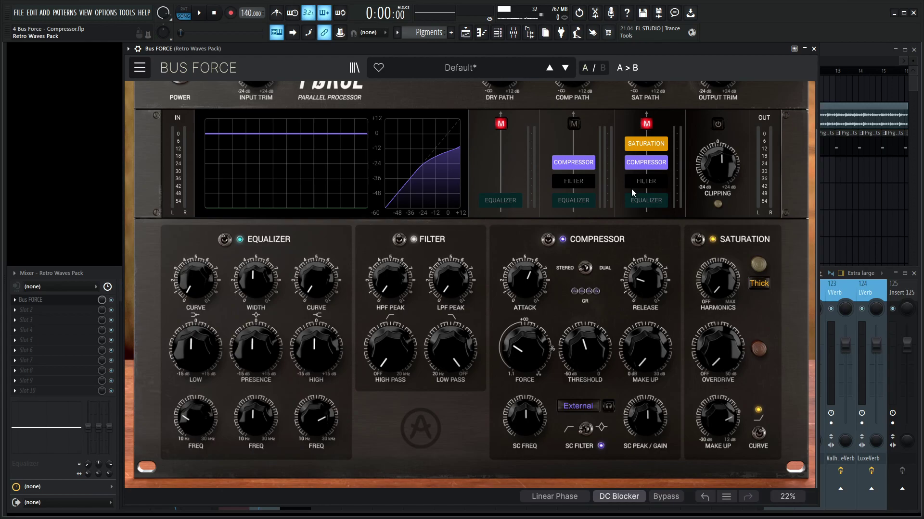
pyautogui.moveTo(653, 416)
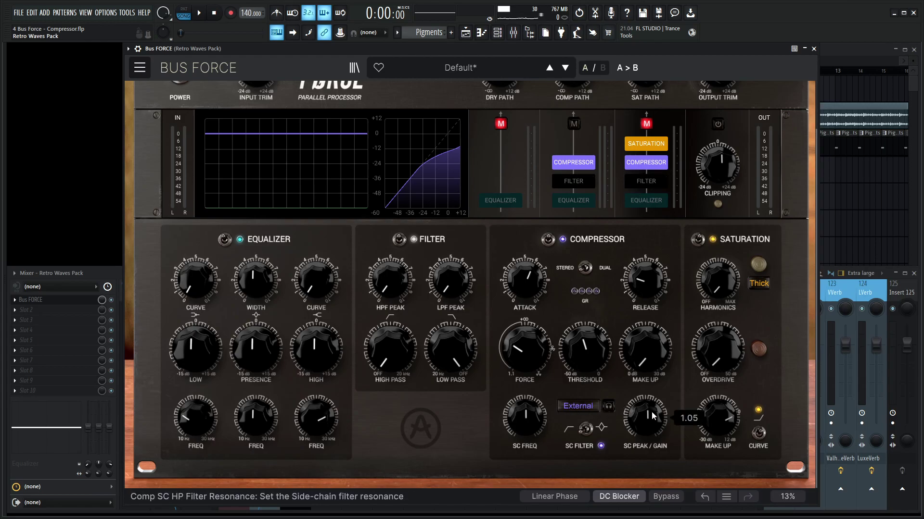
pyautogui.press('space')
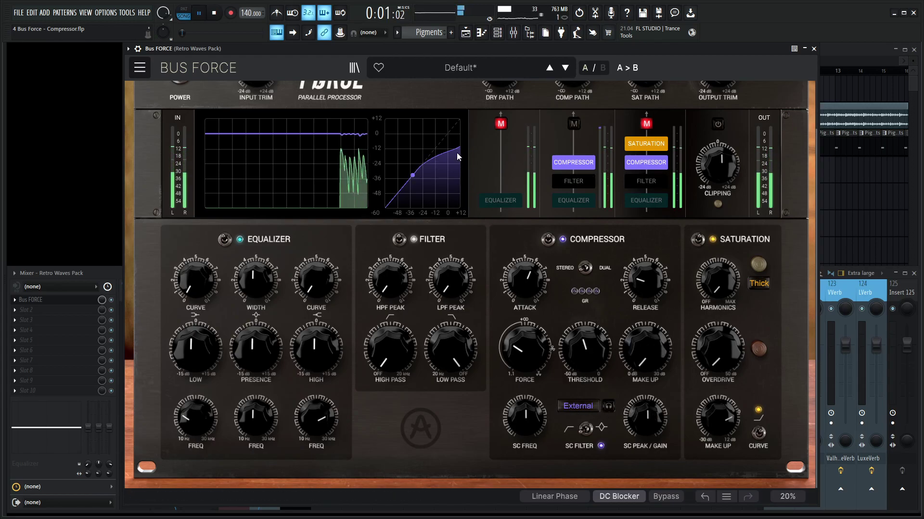
pyautogui.press('space')
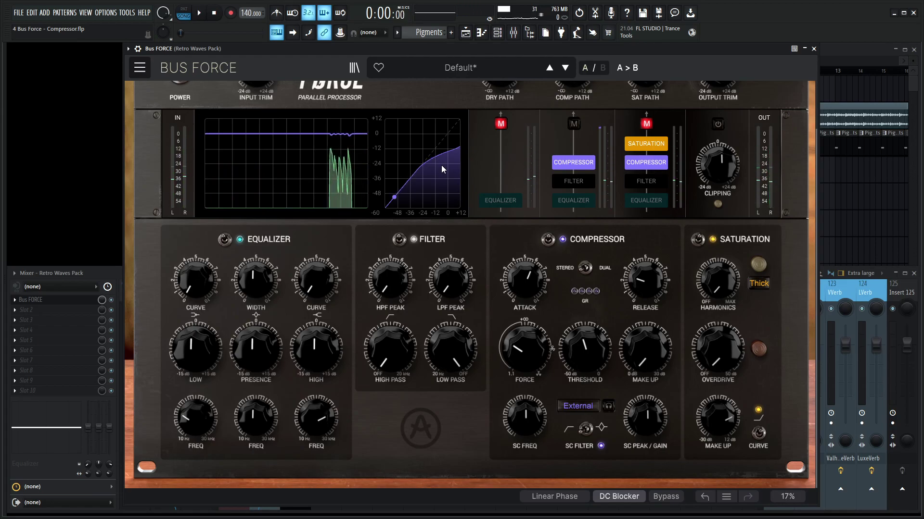
# In the wrapper's Processing settings, set Bus FORCE's sidechain input to Pigments, then return to the plugin
pyautogui.click(139, 50)
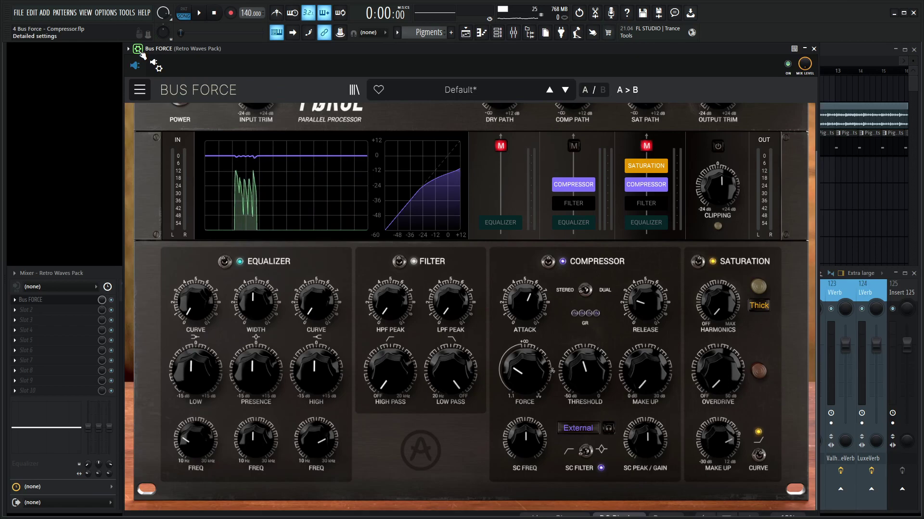
pyautogui.click(159, 68)
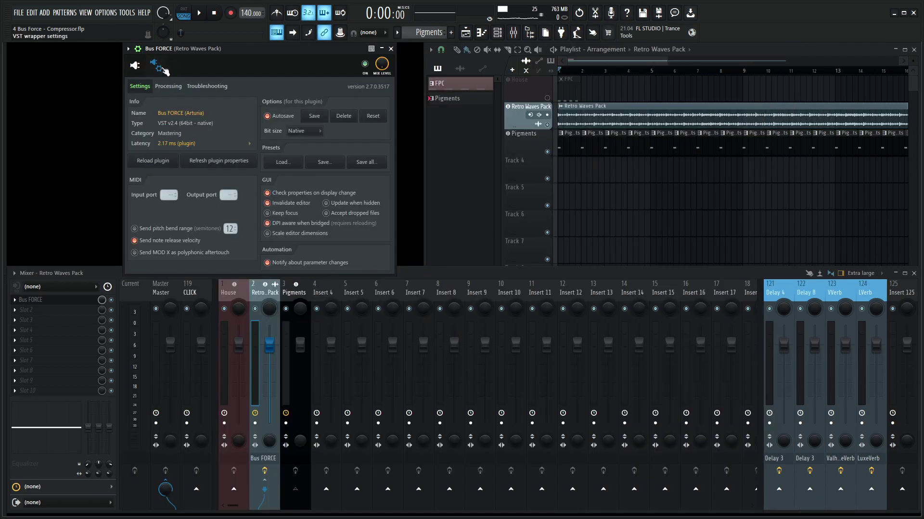
pyautogui.click(176, 90)
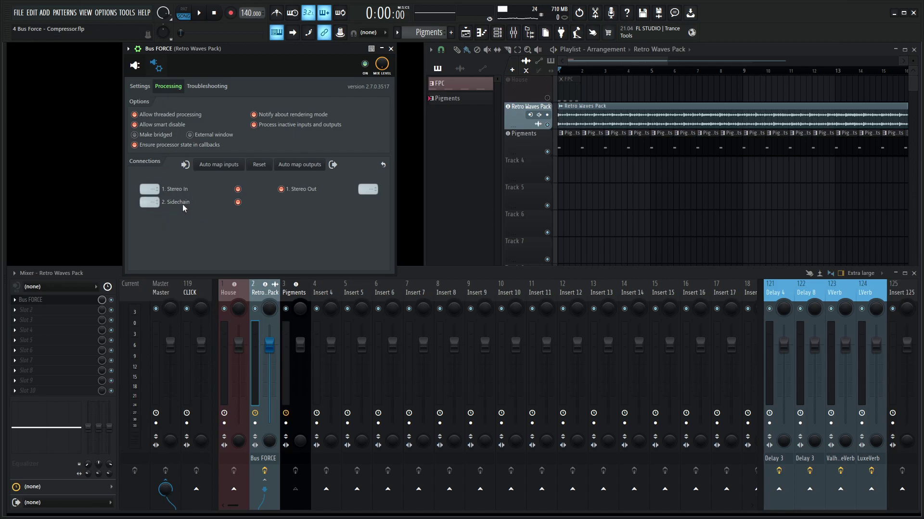
pyautogui.click(150, 202)
pyautogui.click(174, 217)
pyautogui.click(135, 64)
pyautogui.scroll(1, 475, 115)
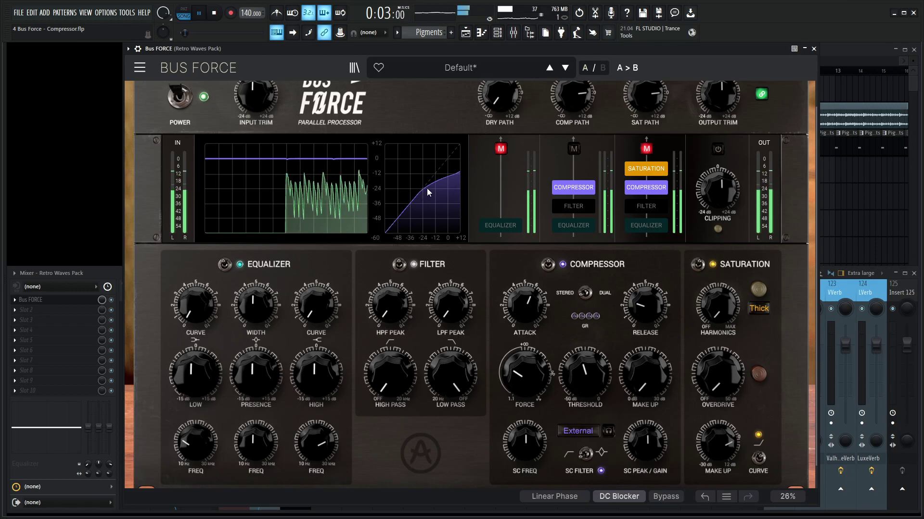
# Enlarge the Pigments track in the Playlist, play through its clips, and bring Bus FORCE back in front
pyautogui.press('space')
pyautogui.press('F5')
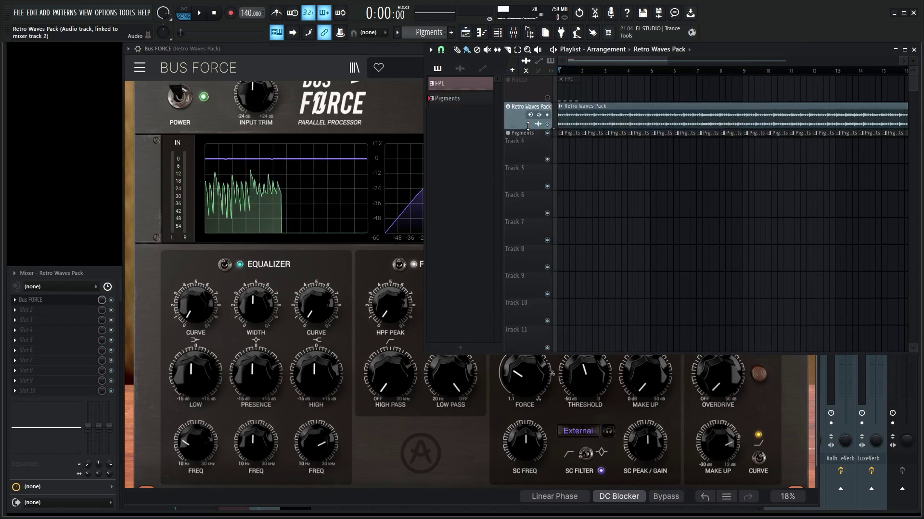
pyautogui.moveTo(530, 157); pyautogui.dragTo(529, 229)
pyautogui.scroll(3, 614, 200)
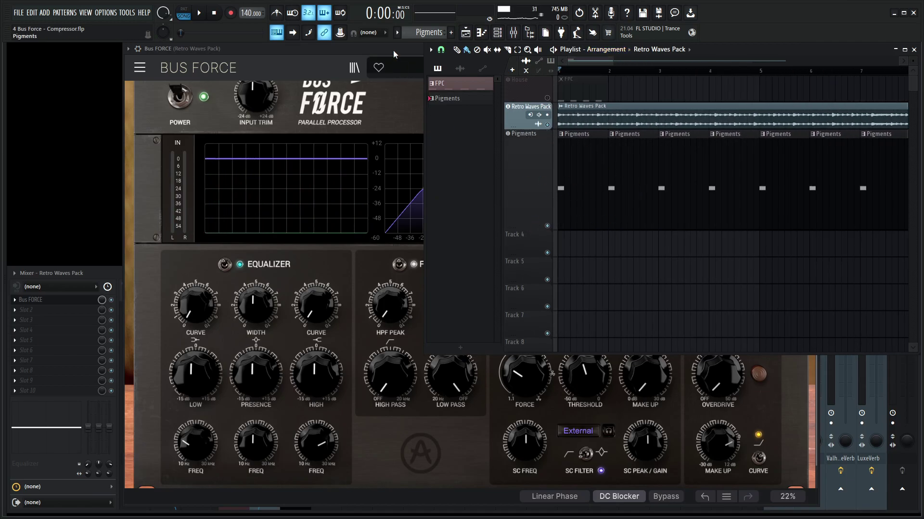
pyautogui.click(387, 68)
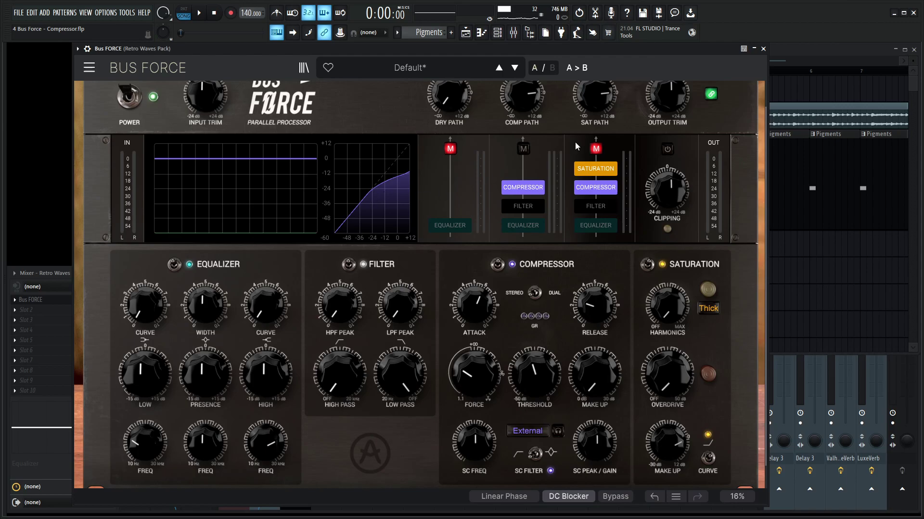
pyautogui.click(836, 62)
pyautogui.press('space')
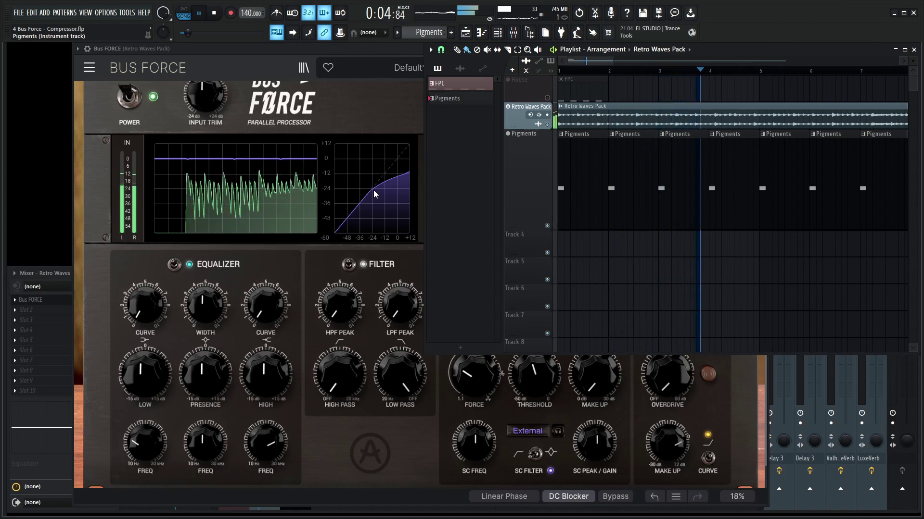
pyautogui.press('space')
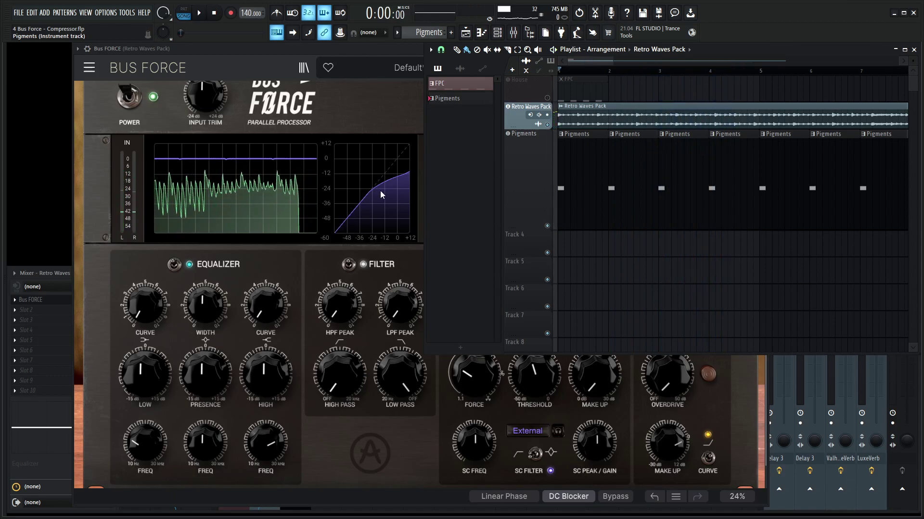
pyautogui.click(369, 108)
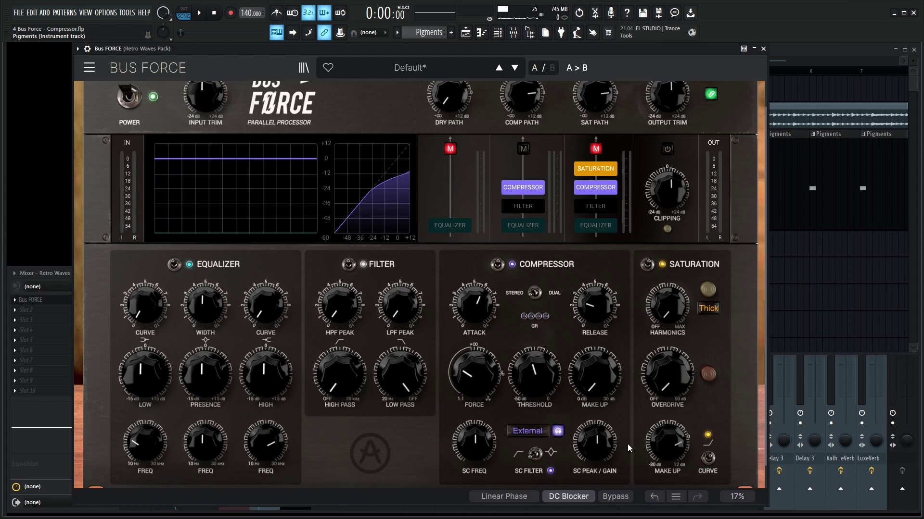
# Play the song to hear the sidechained compression, then turn off sidechain listening
pyautogui.press('space')
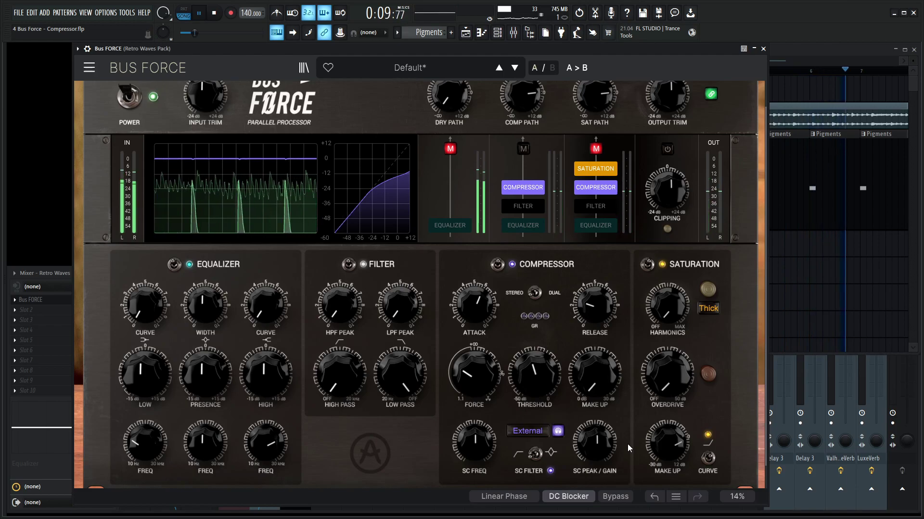
pyautogui.press('space')
pyautogui.click(559, 432)
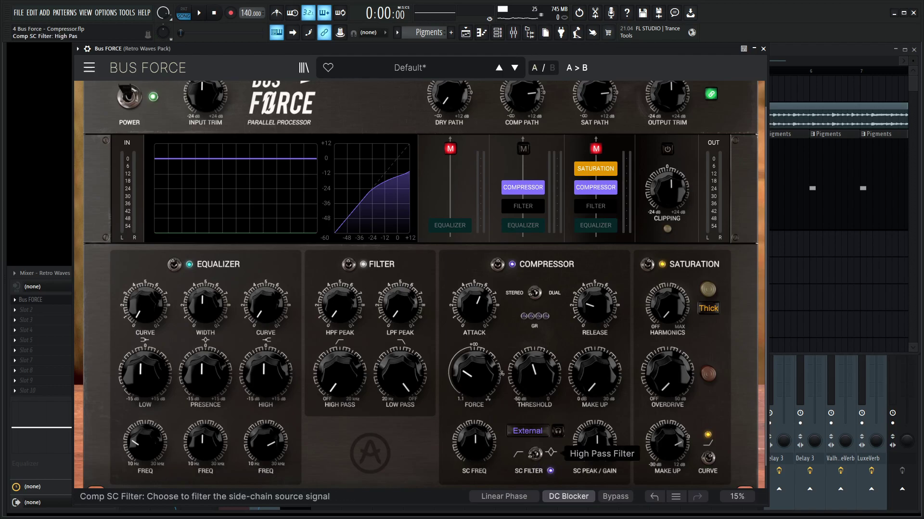
# With sidechain listening on, set the SC filter to High Pass and raise SC FREQ to 1053 Hz
pyautogui.click(535, 454)
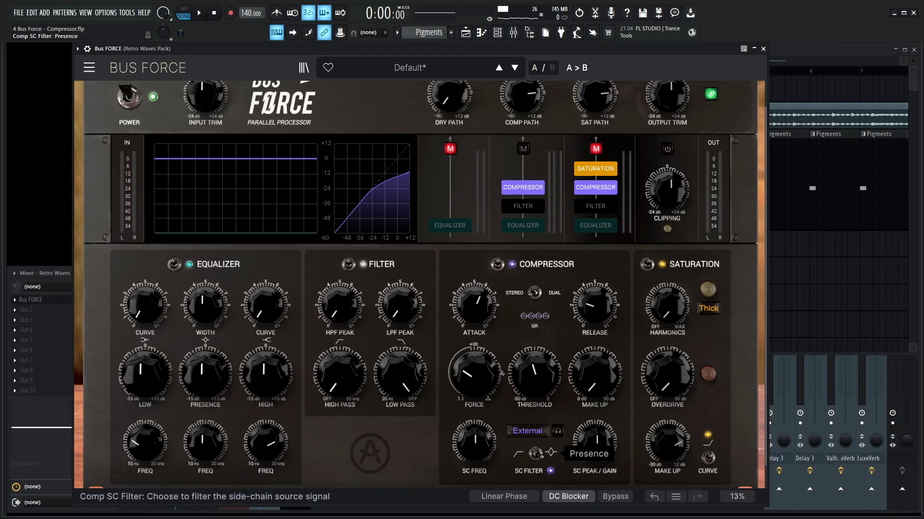
pyautogui.click(557, 431)
pyautogui.click(535, 454)
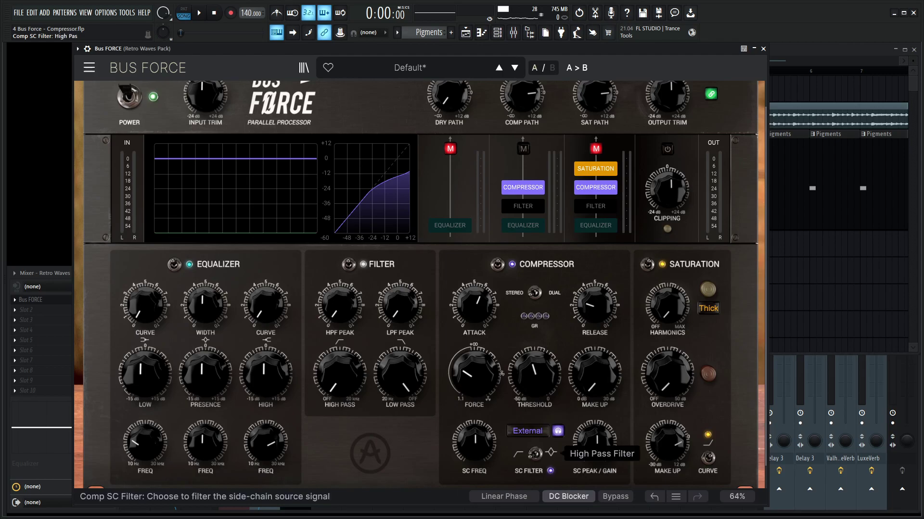
pyautogui.press('space')
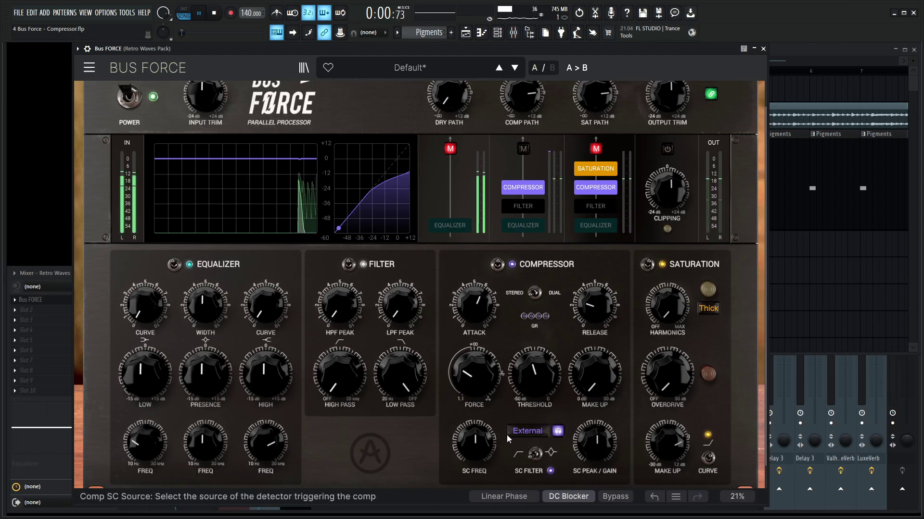
pyautogui.moveTo(535, 454)
pyautogui.scroll(10, 535, 453)
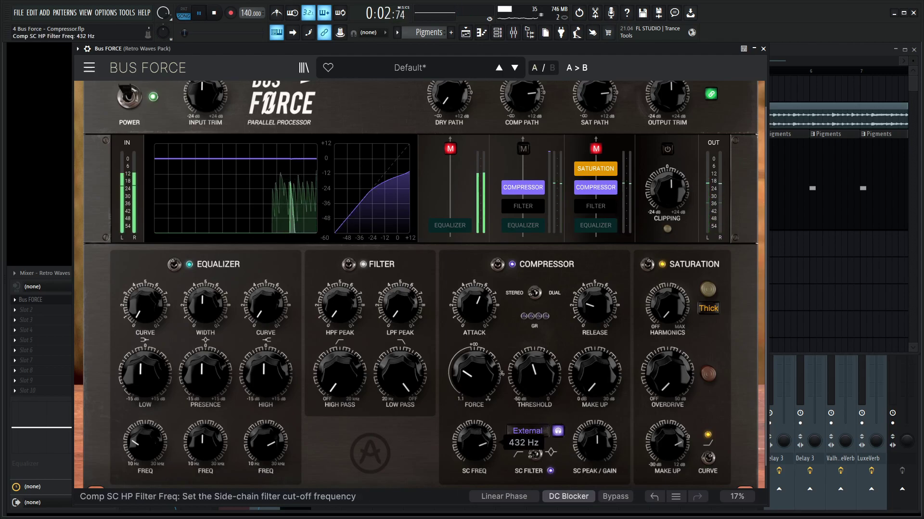
pyautogui.scroll(5, 476, 448)
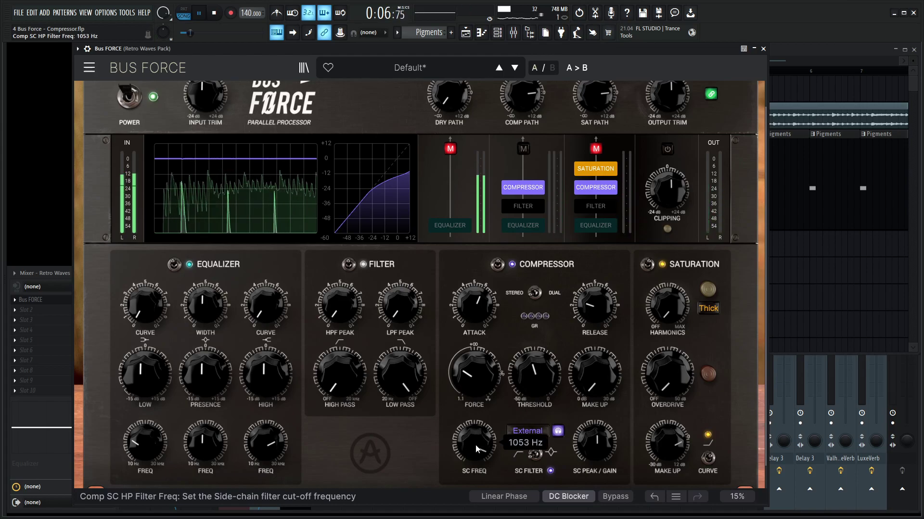
pyautogui.press('space')
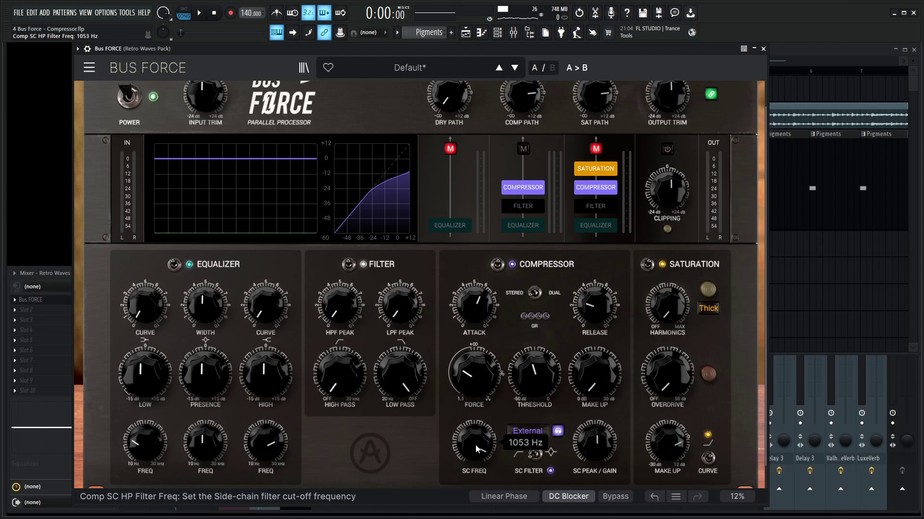
# Switch the SC filter to Presence, lower SC FREQ to about 531 Hz, and boost gain to 8.04 dB
pyautogui.click(535, 454)
pyautogui.moveTo(474, 441); pyautogui.dragTo(474, 455)
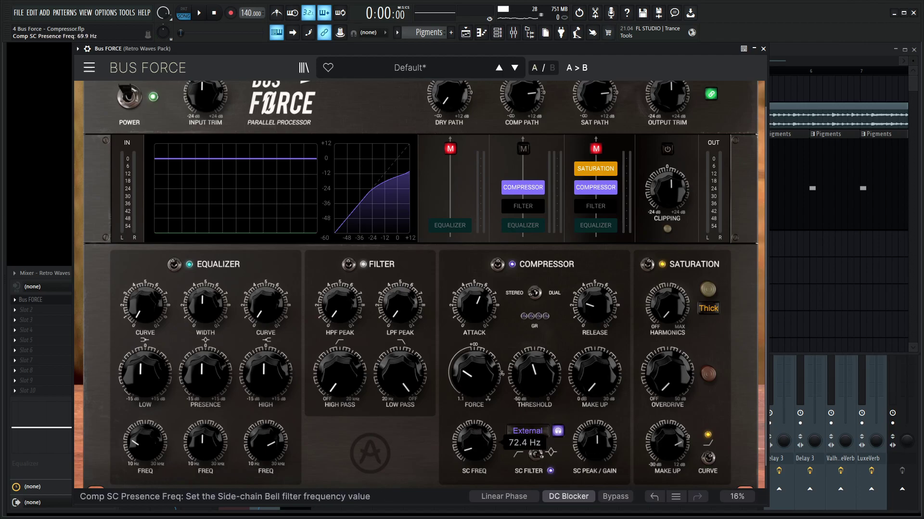
pyautogui.press('space')
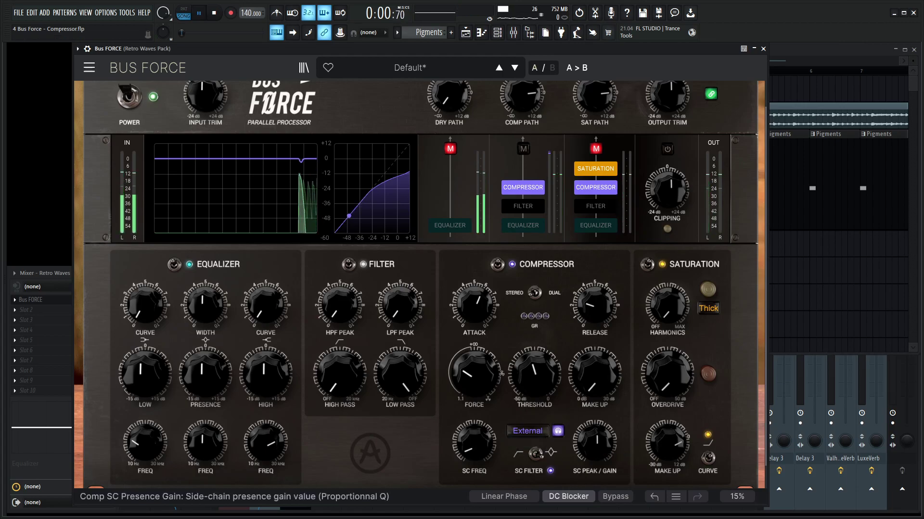
pyautogui.moveTo(595, 440); pyautogui.dragTo(594, 409)
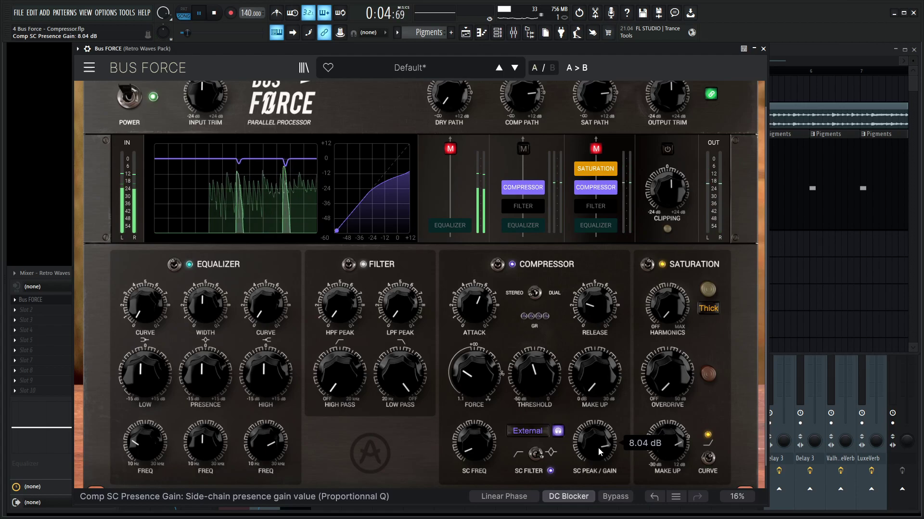
pyautogui.press('space')
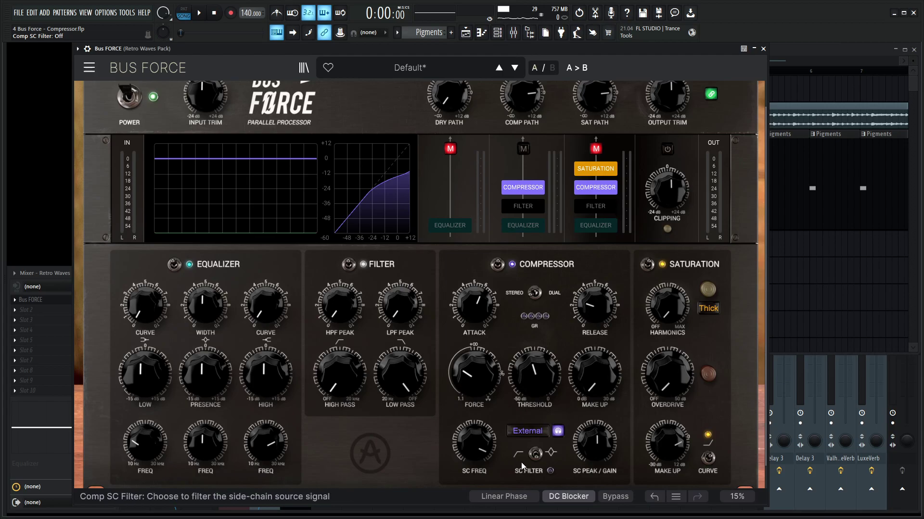
# Toggle the sidechain filter to Presence and back to Off, then play to compare
pyautogui.click(549, 454)
pyautogui.click(535, 454)
pyautogui.press('space')
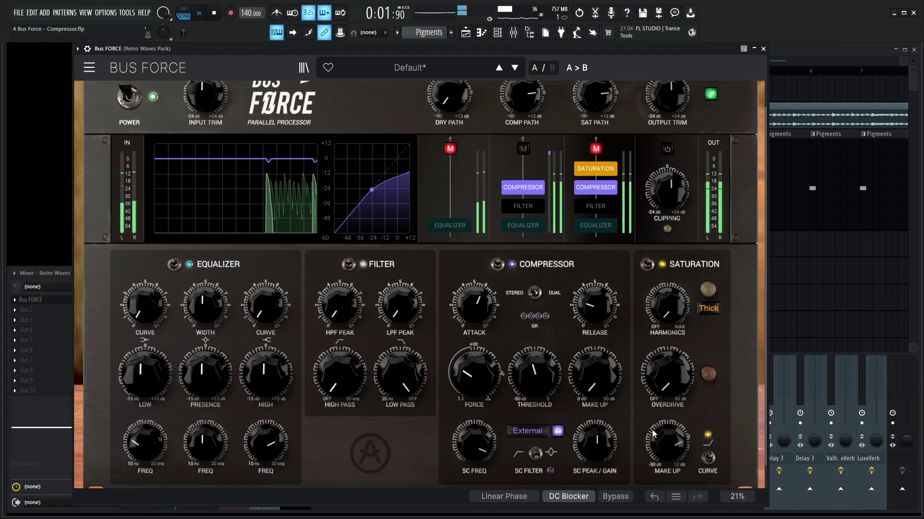
pyautogui.press('space')
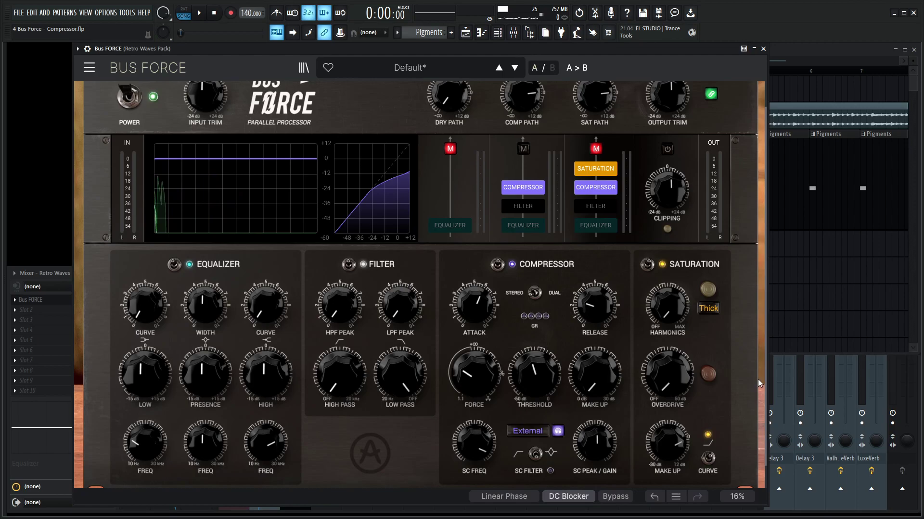
# Raise the compressor's Force amount to 3.48
pyautogui.scroll(-1, 744, 368)
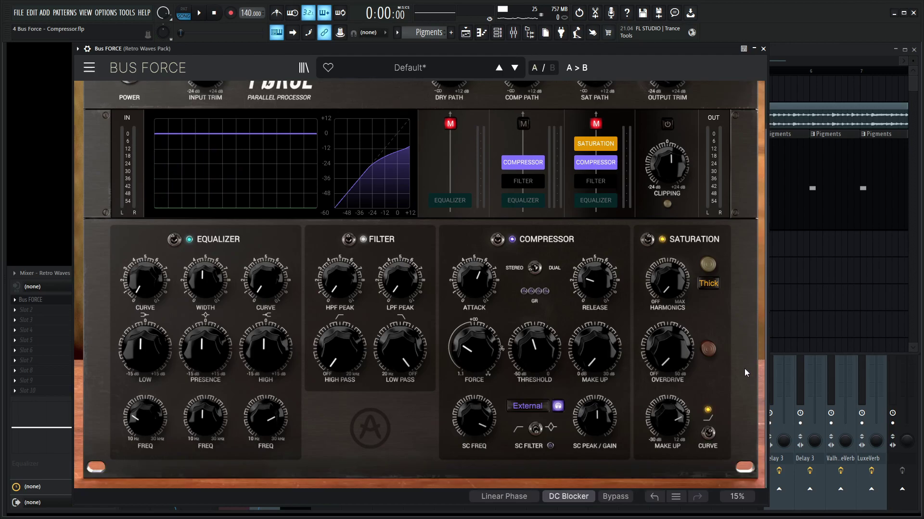
pyautogui.scroll(2, 744, 368)
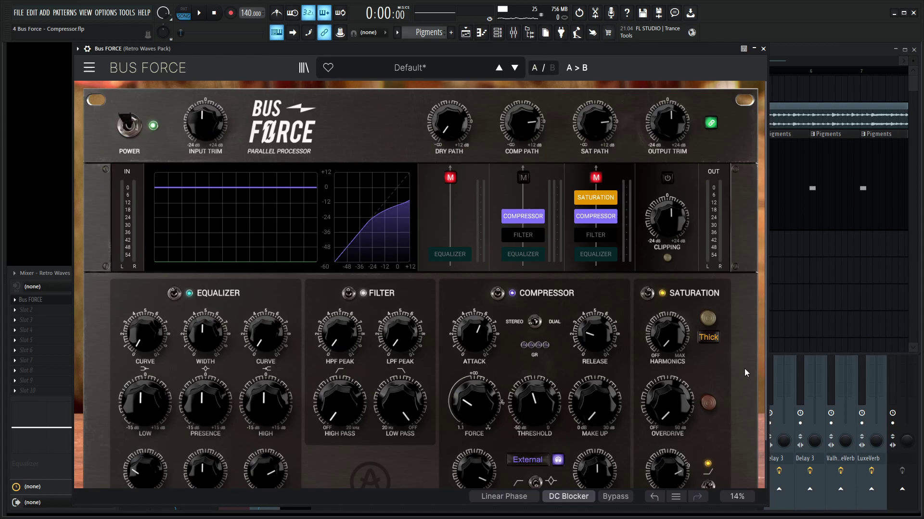
pyautogui.moveTo(500, 431); pyautogui.dragTo(535, 415)
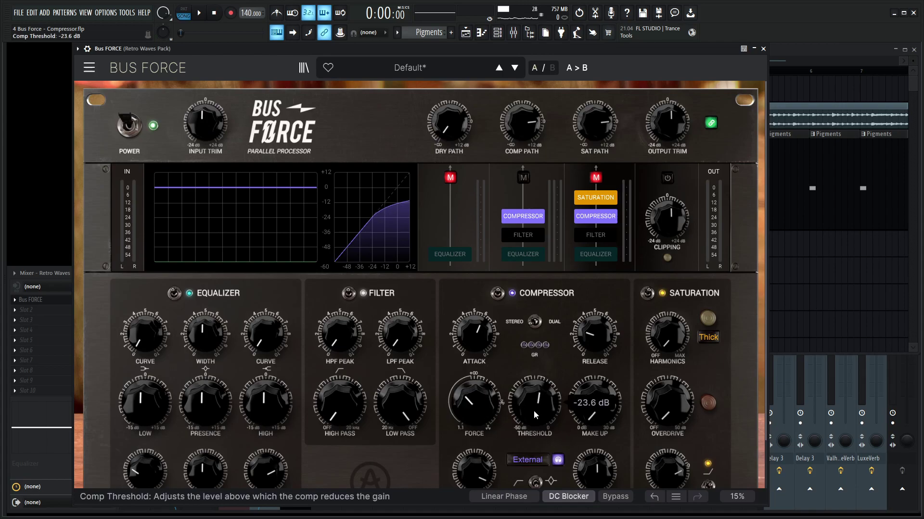